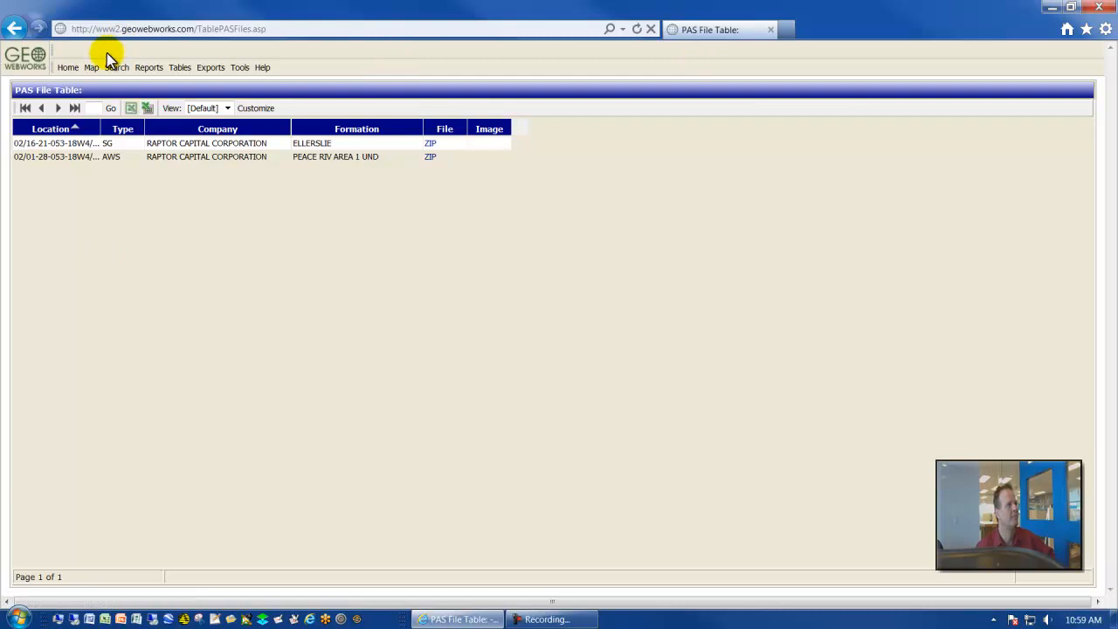
- Start a new map and enter the DLS location as township 40, range 1, meridian 5
{"action": "left_click", "coordinate": [92, 70]}
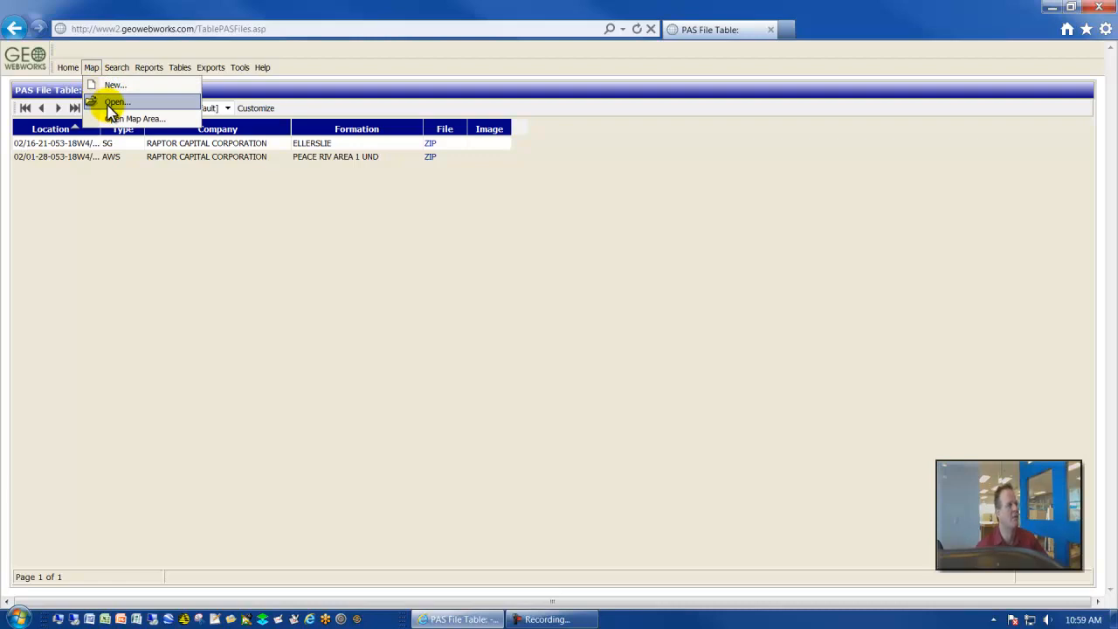
{"action": "left_click", "coordinate": [116, 86]}
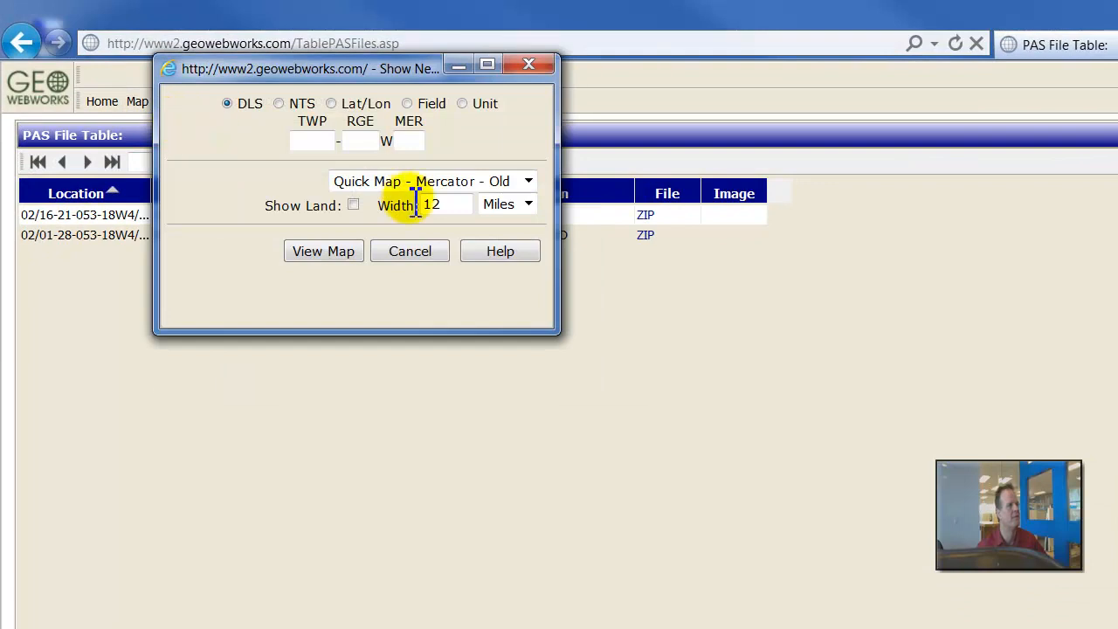
{"action": "left_click", "coordinate": [335, 142]}
{"action": "type", "text": "40"}
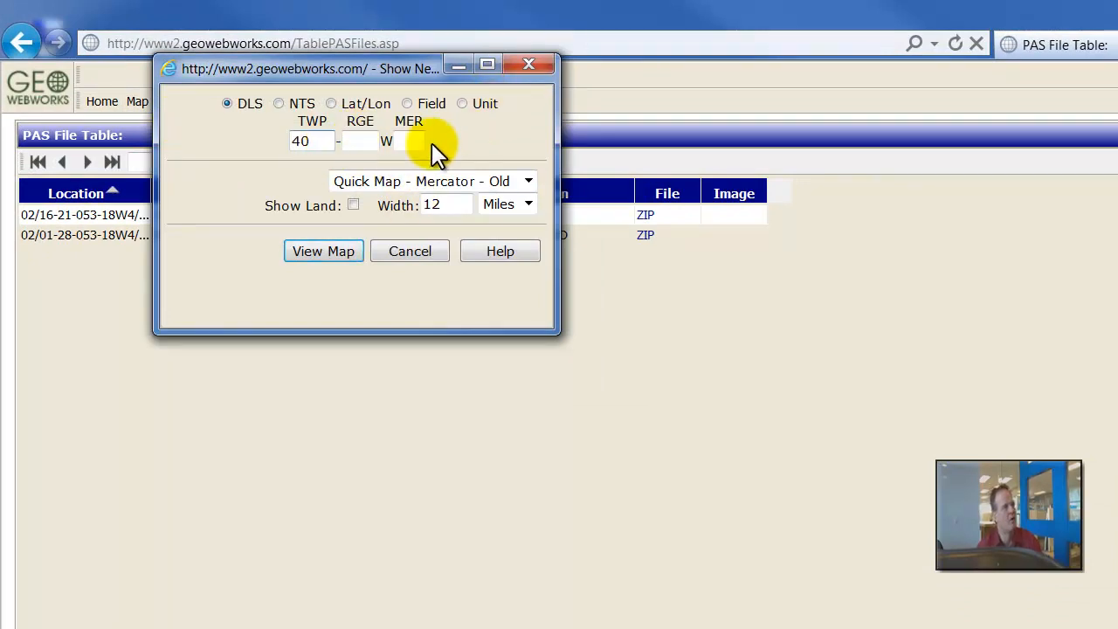
{"action": "left_click", "coordinate": [376, 143]}
{"action": "type", "text": "1"}
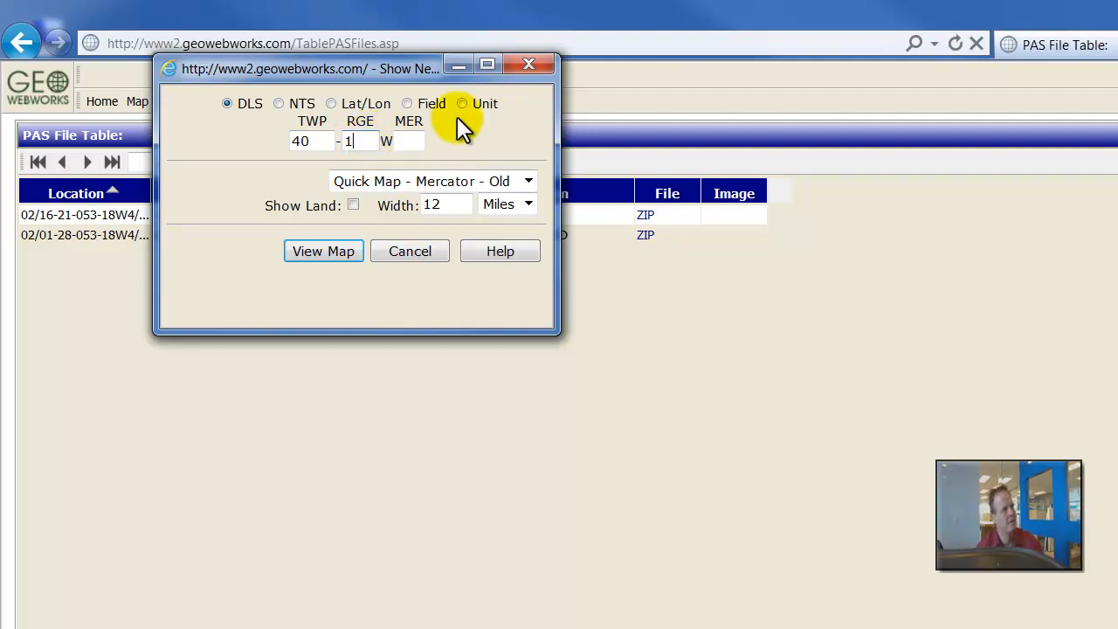
{"action": "left_click", "coordinate": [421, 147]}
{"action": "type", "text": "5"}
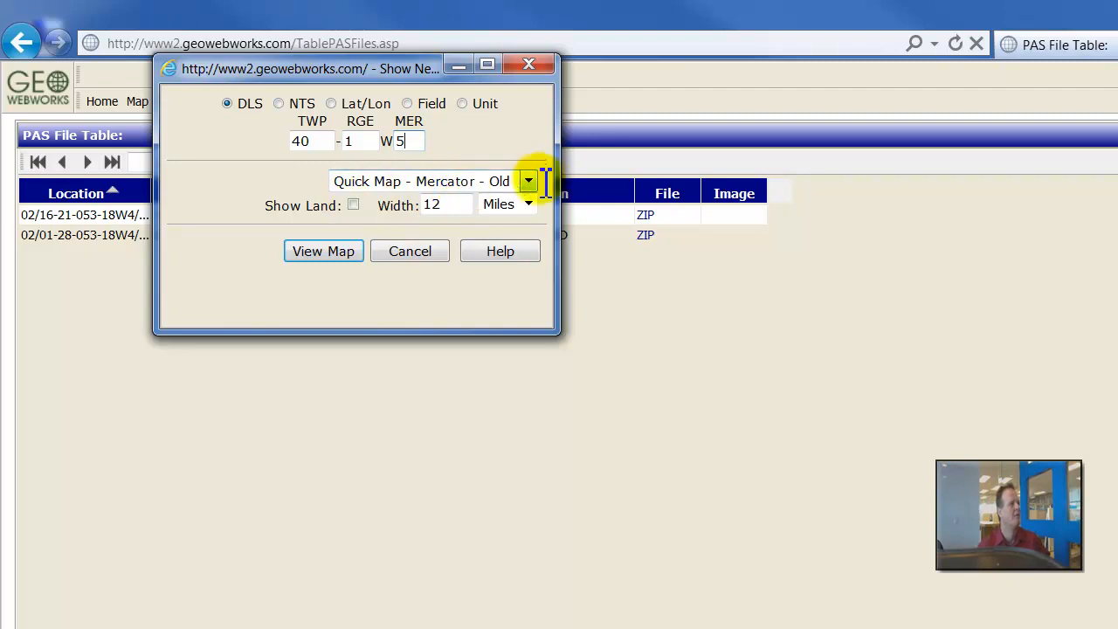
- Set the projection to Arcis Mercator, view the new map and maximize its window
{"action": "left_click", "coordinate": [528, 180]}
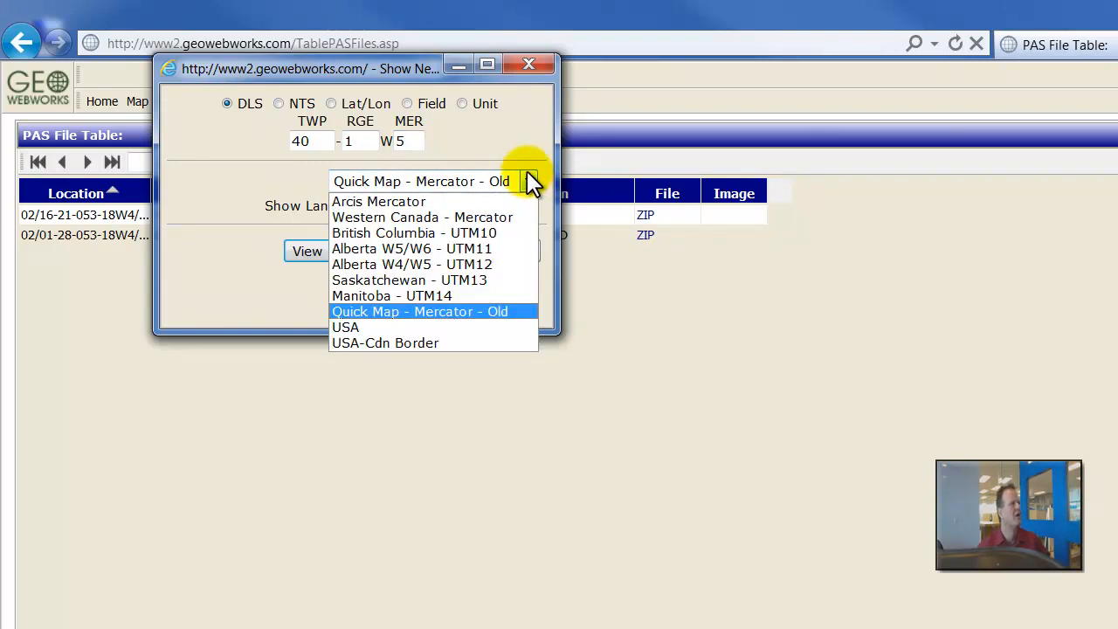
{"action": "left_click", "coordinate": [371, 196]}
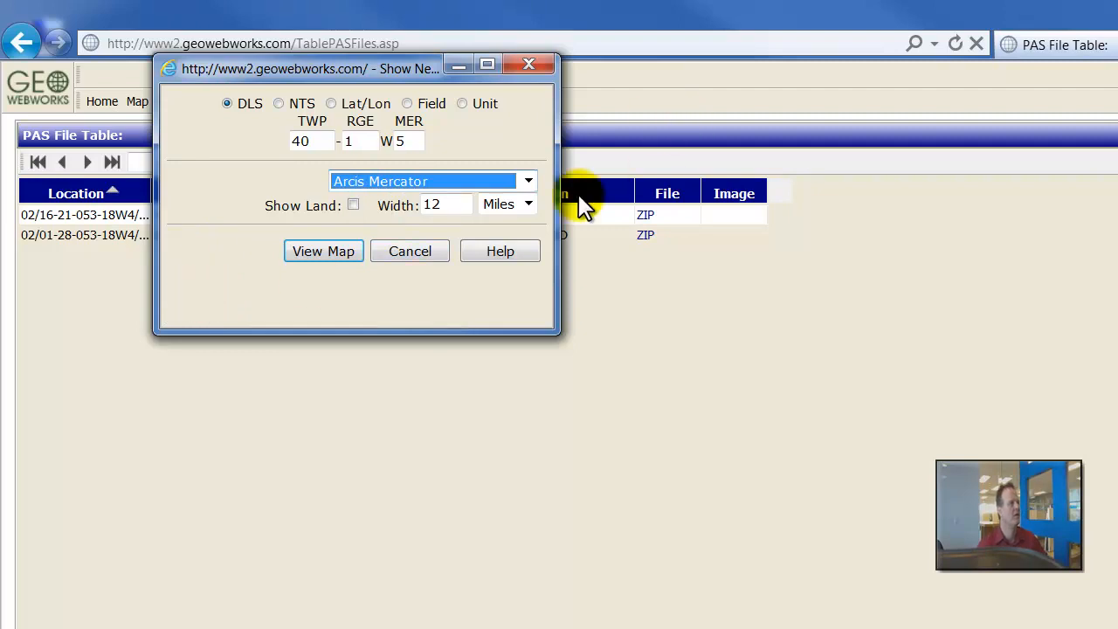
{"action": "left_click", "coordinate": [529, 179]}
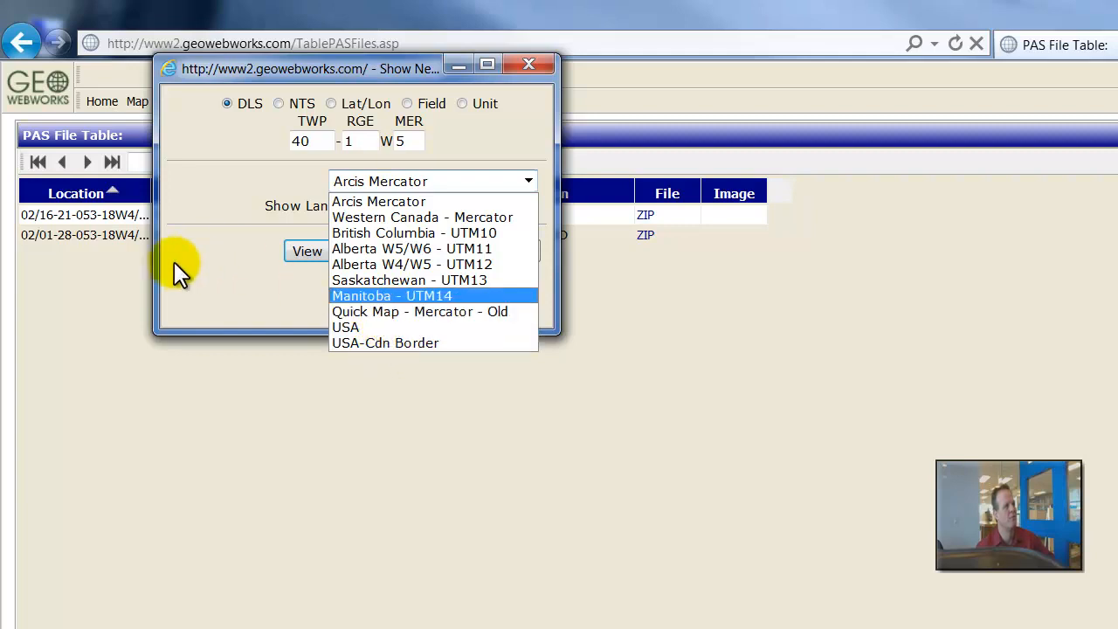
{"action": "left_click", "coordinate": [387, 203]}
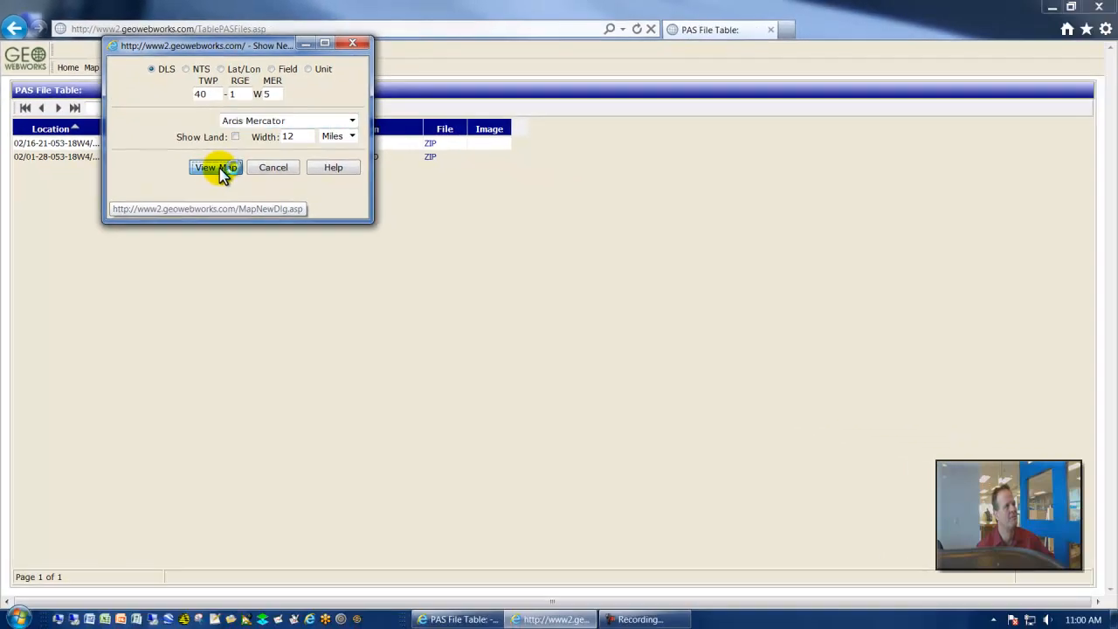
{"action": "left_click", "coordinate": [219, 168]}
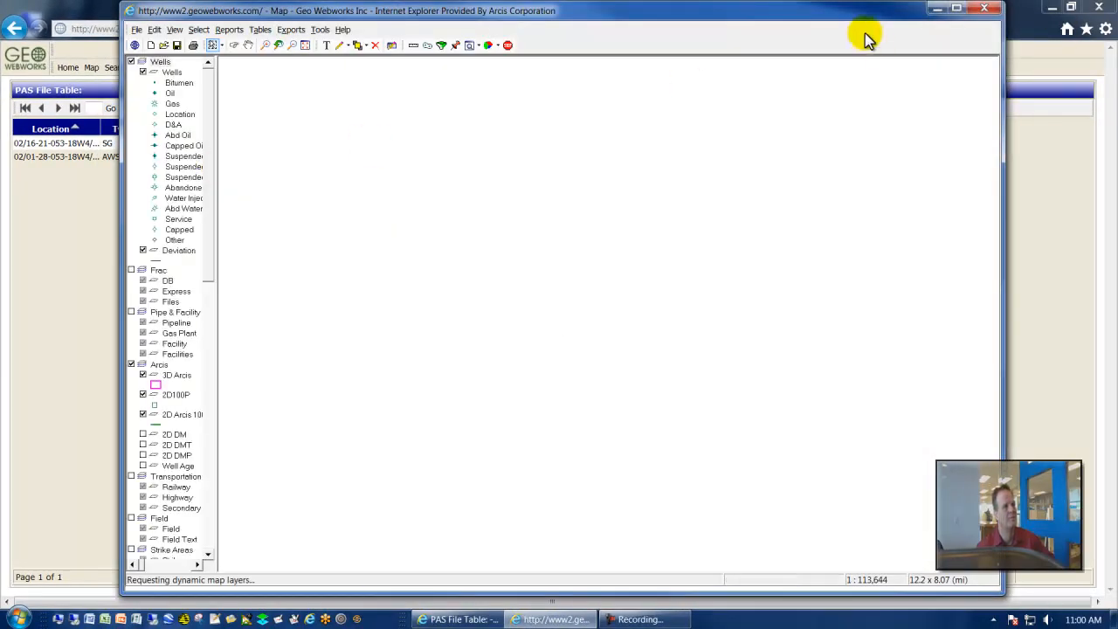
{"action": "left_click", "coordinate": [956, 10]}
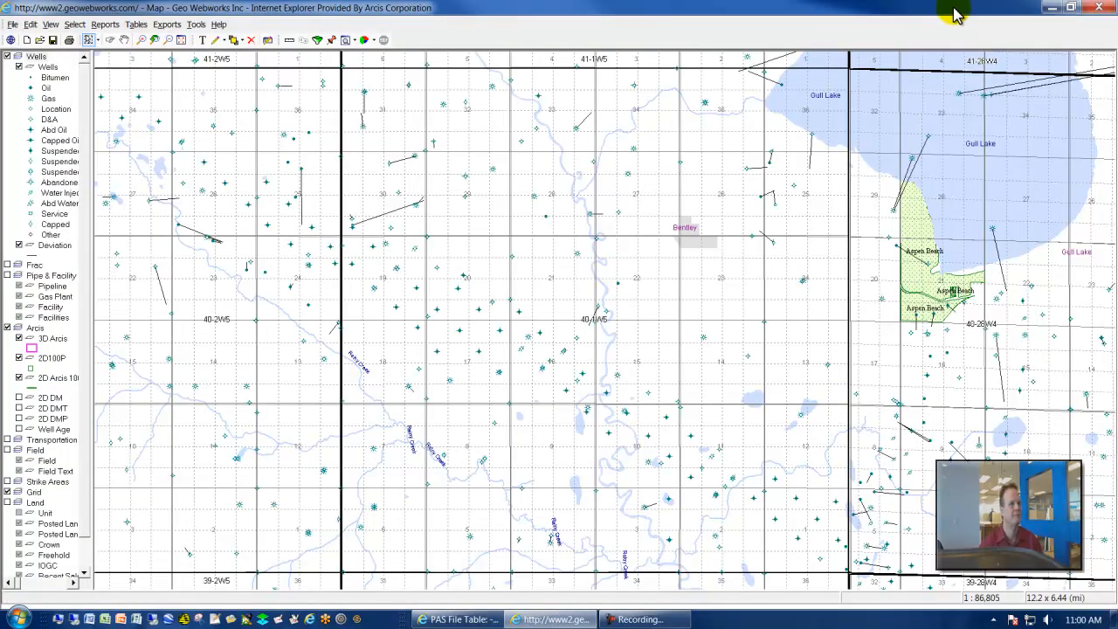
{"action": "left_click", "coordinate": [14, 25]}
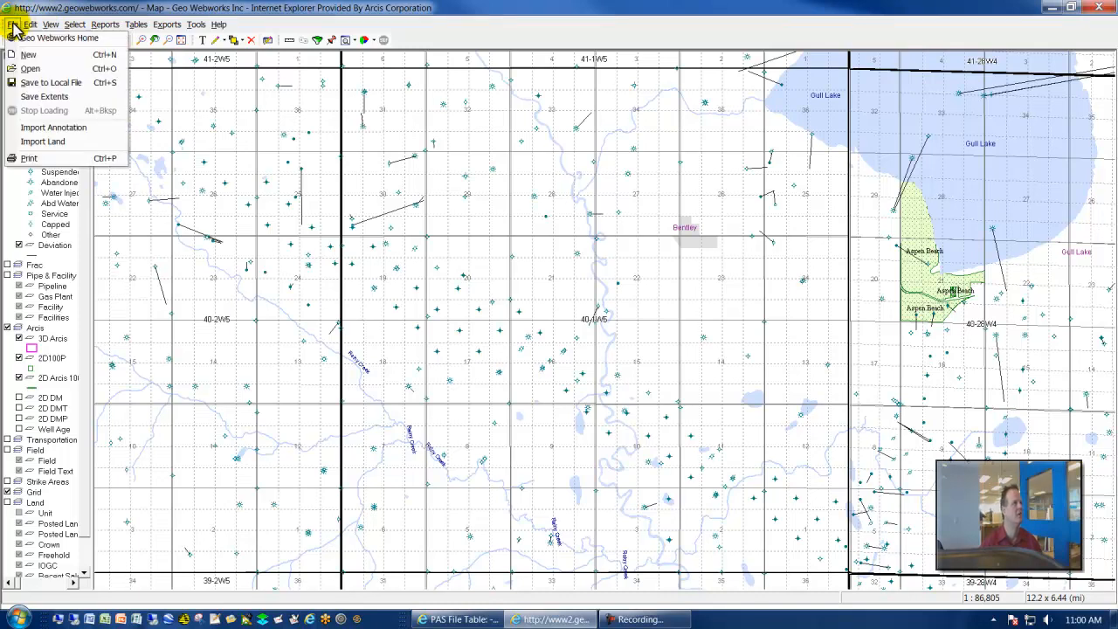
{"action": "mouse_move", "coordinate": [32, 25]}
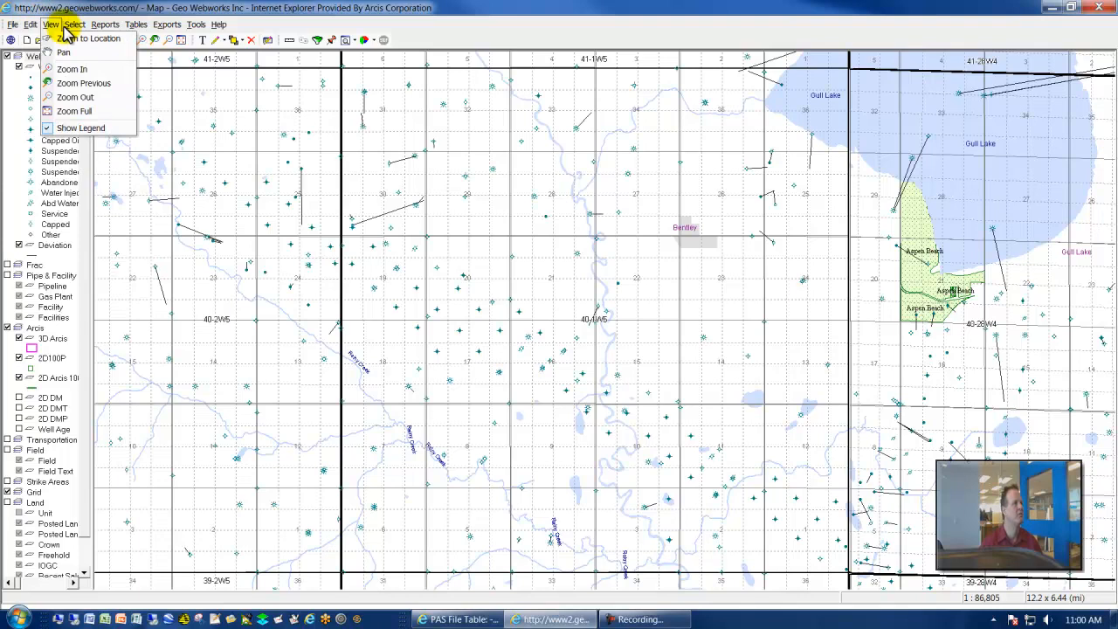
{"action": "mouse_move", "coordinate": [142, 27]}
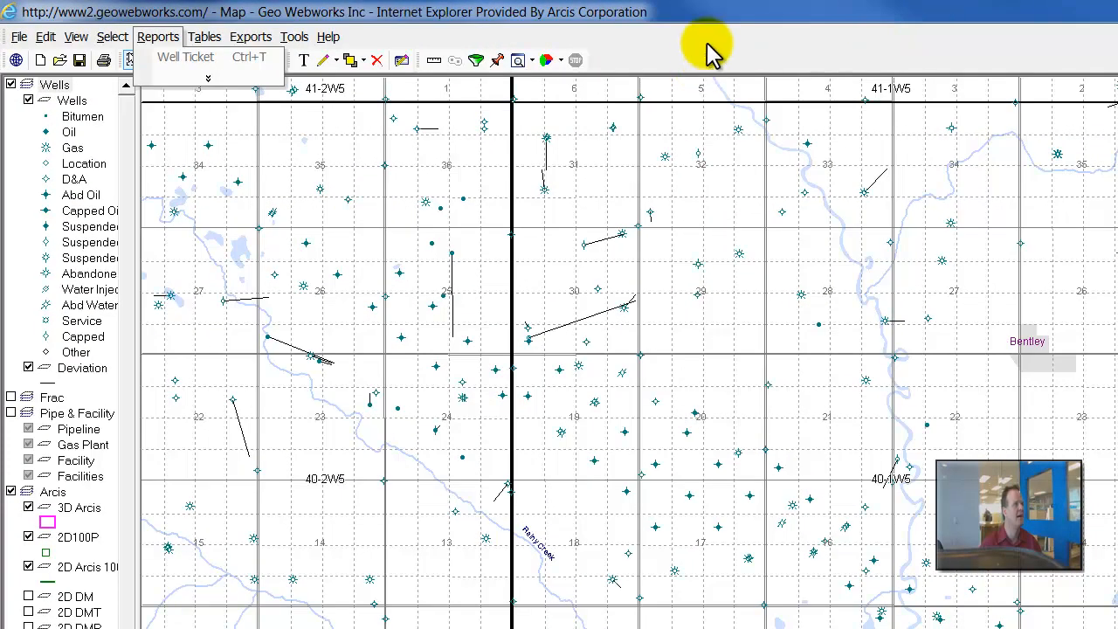
{"action": "left_click", "coordinate": [642, 39]}
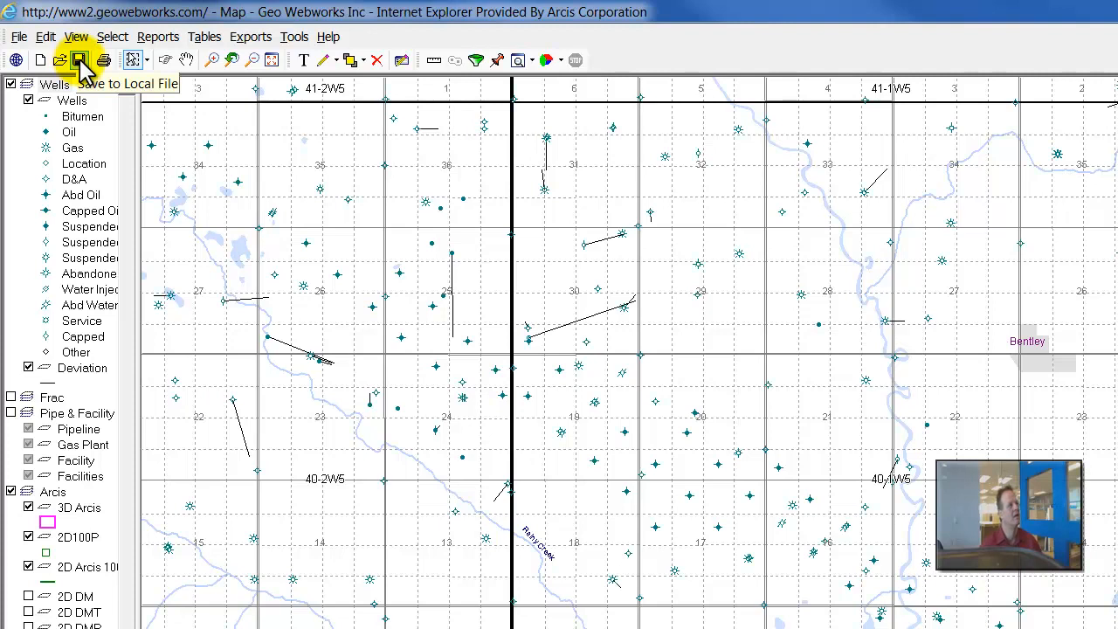
- Choose the rectangle selection mode and inspect the Go To Location options without applying them
{"action": "left_click", "coordinate": [147, 59]}
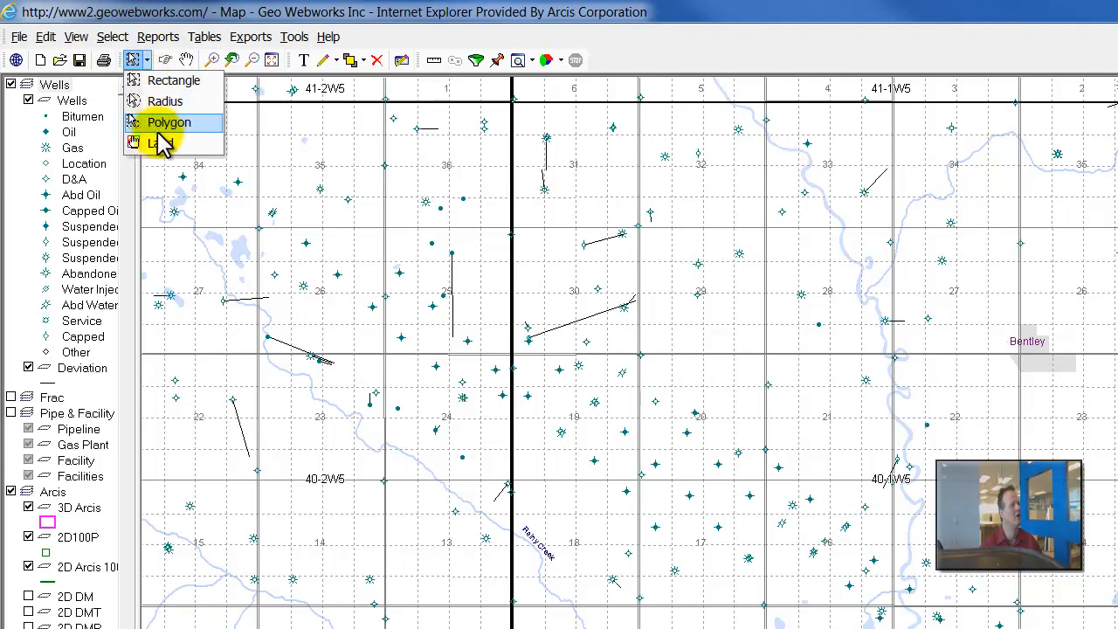
{"action": "left_click", "coordinate": [166, 80]}
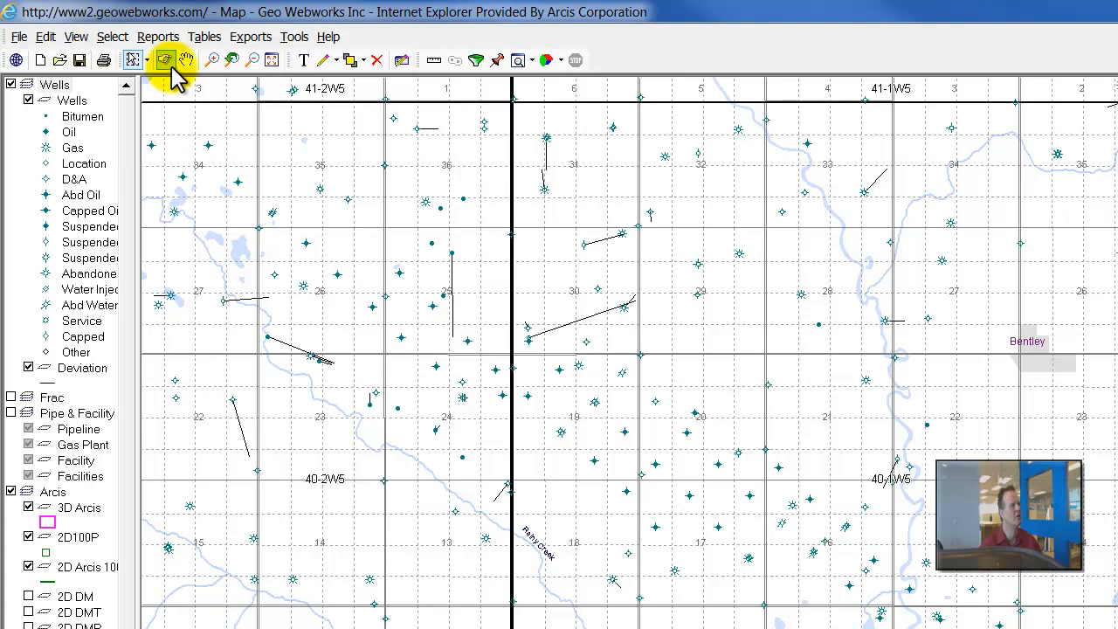
{"action": "left_click", "coordinate": [165, 61]}
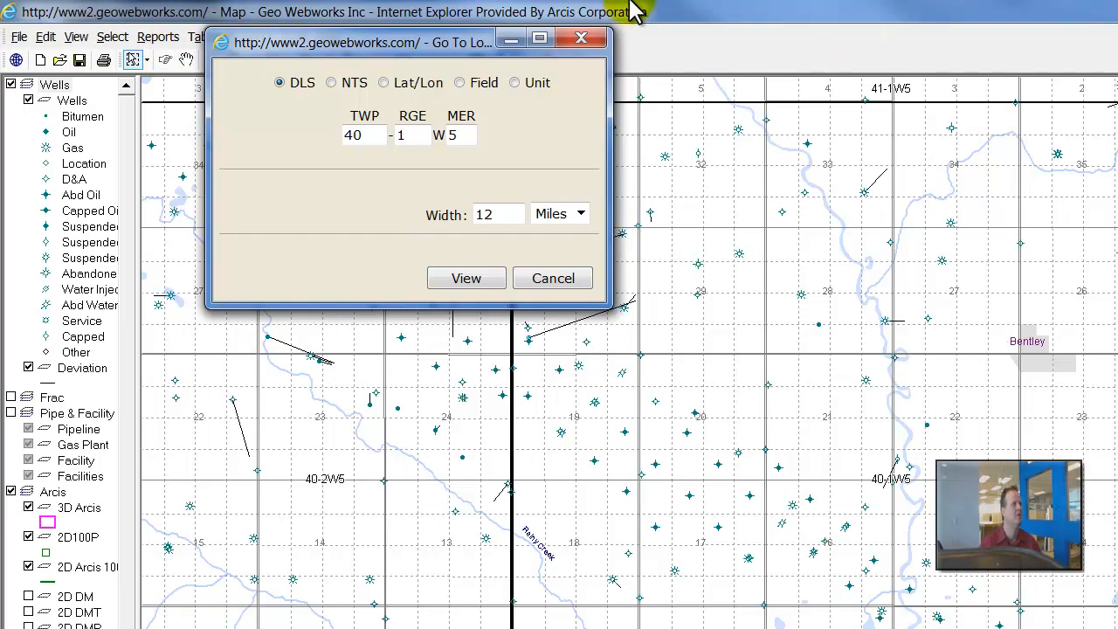
{"action": "left_click", "coordinate": [581, 40]}
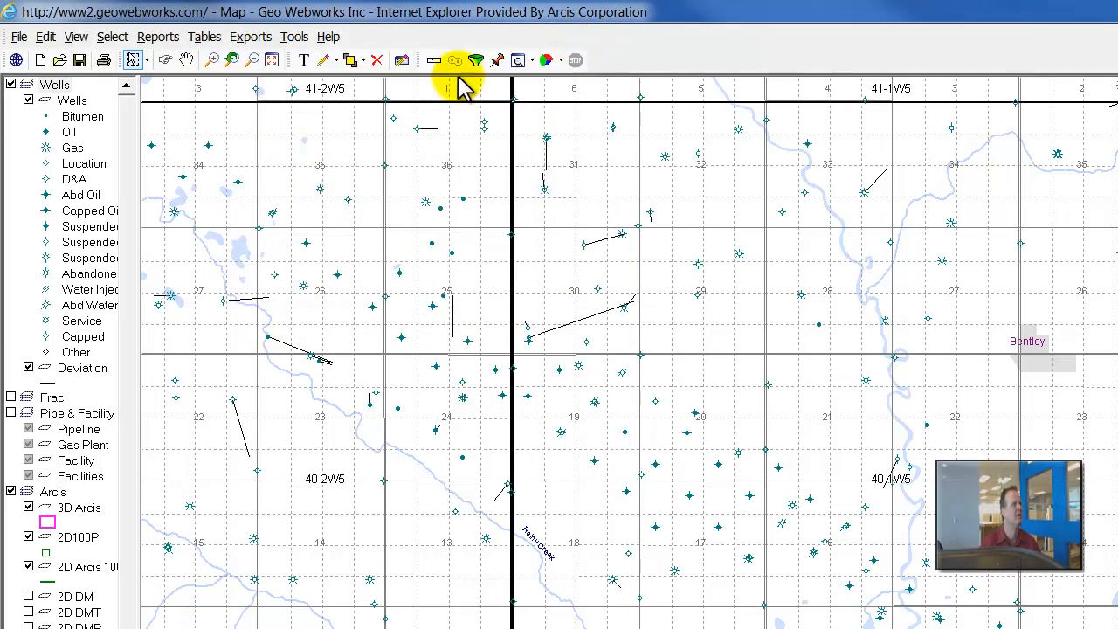
- Pan the map toward the south and zoom in twice on the area around townships 40-1W5 and 40-2W5
{"action": "left_click", "coordinate": [186, 61]}
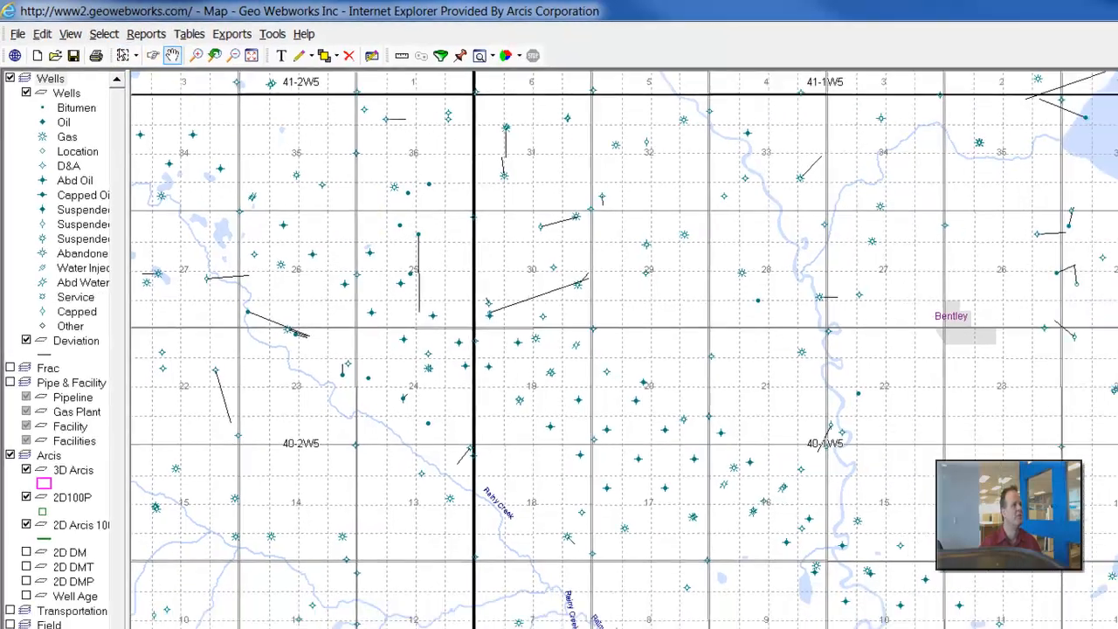
{"action": "left_click_drag", "start_coordinate": [806, 419], "coordinate": [816, 261]}
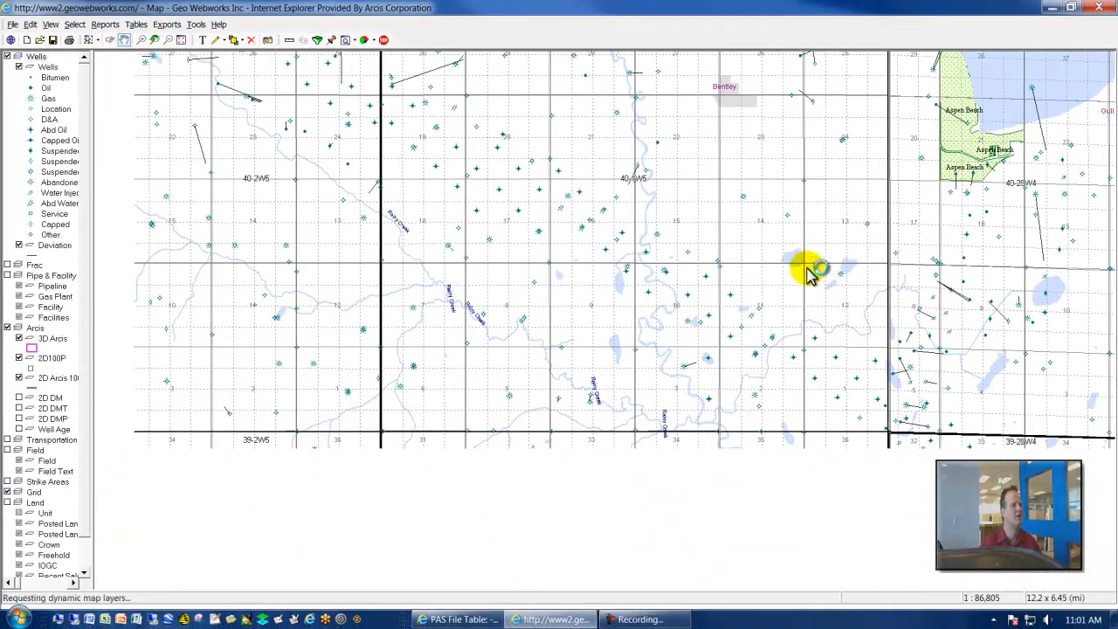
{"action": "left_click", "coordinate": [140, 39]}
{"action": "left_click_drag", "start_coordinate": [377, 105], "coordinate": [1018, 549]}
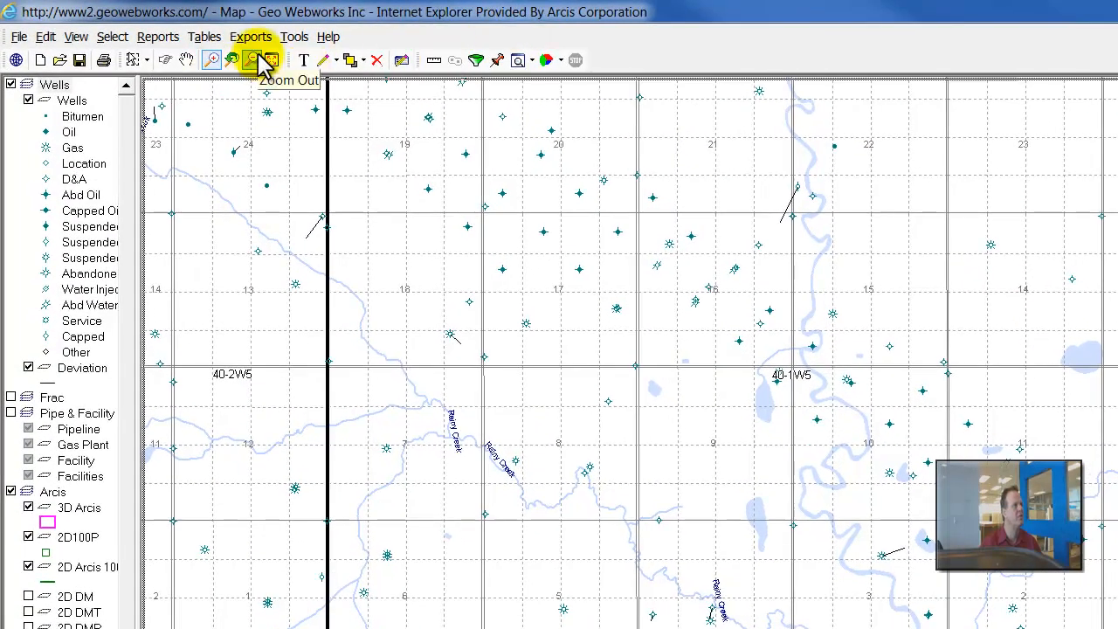
{"action": "left_click", "coordinate": [518, 282]}
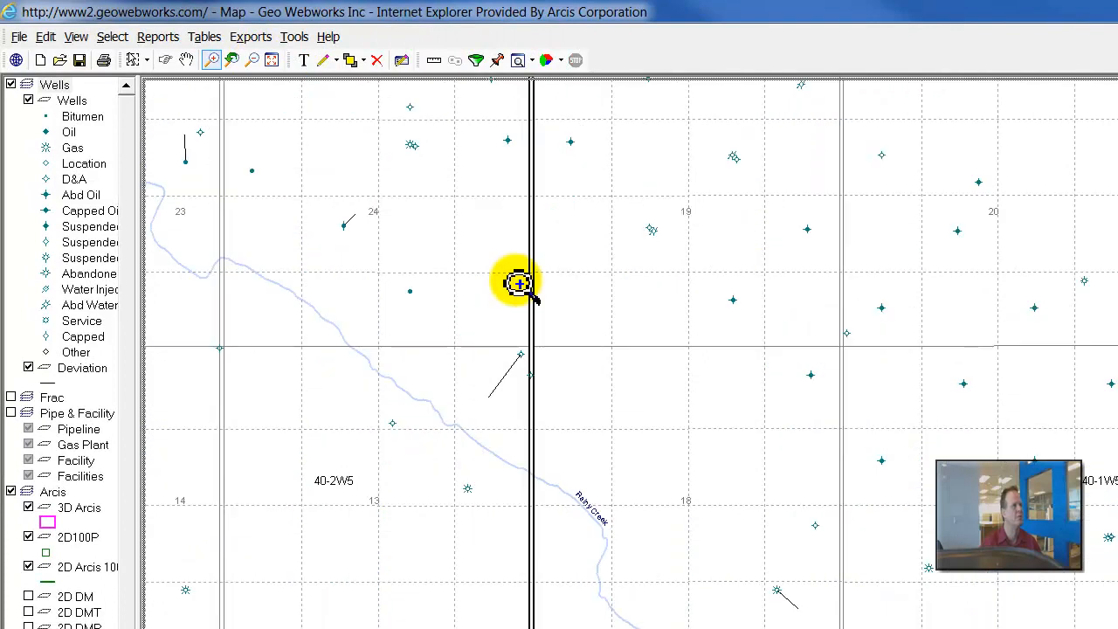
- Zoom out twice from the township 40-2W5 area to show the surrounding townships
{"action": "left_click", "coordinate": [251, 60]}
{"action": "left_click", "coordinate": [457, 283]}
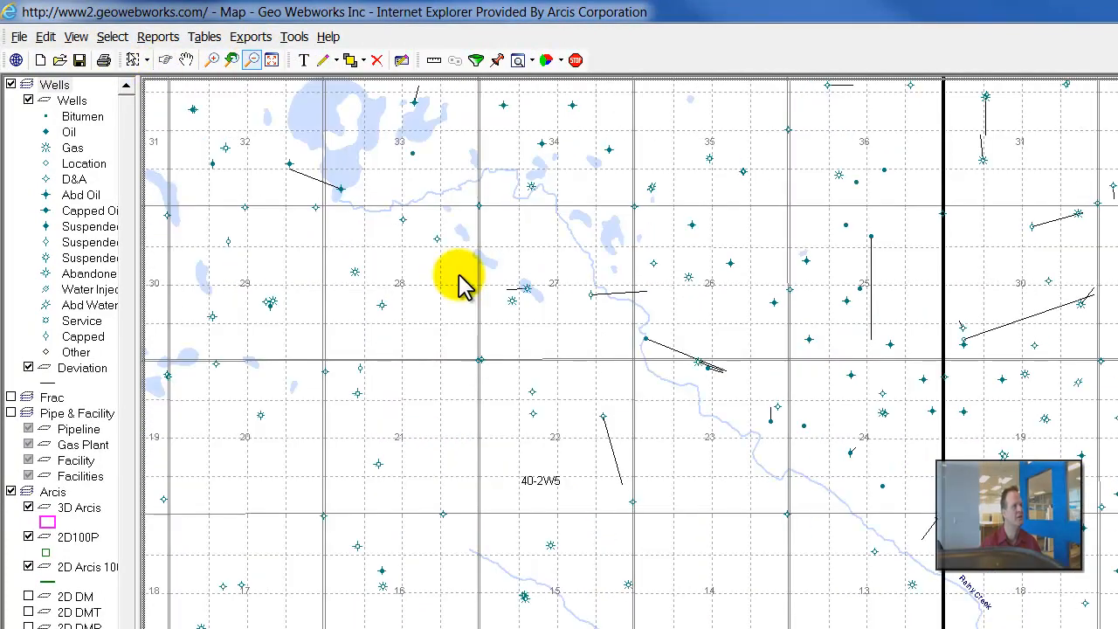
{"action": "left_click", "coordinate": [456, 282]}
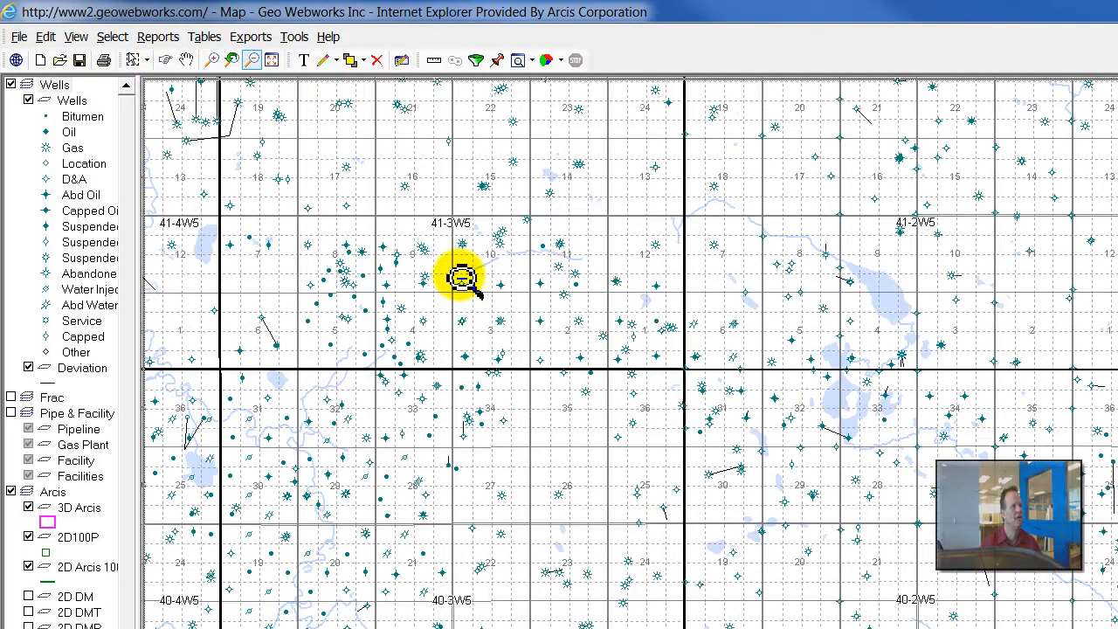
- Show the full extent of the map and return to the previous zoom view
{"action": "left_click", "coordinate": [270, 61]}
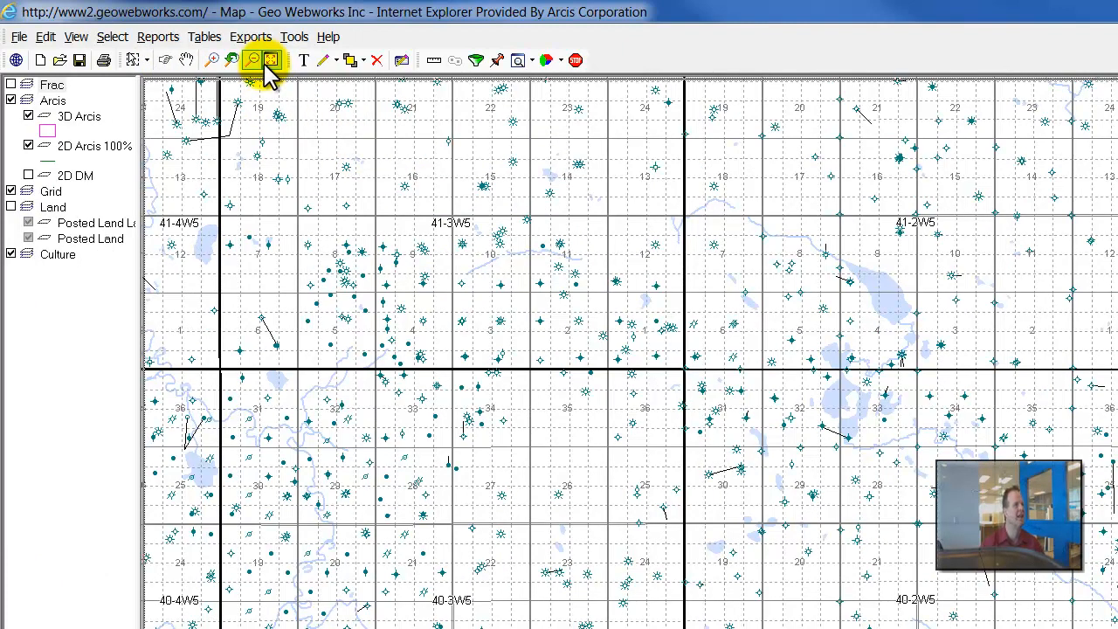
{"action": "left_click", "coordinate": [269, 61]}
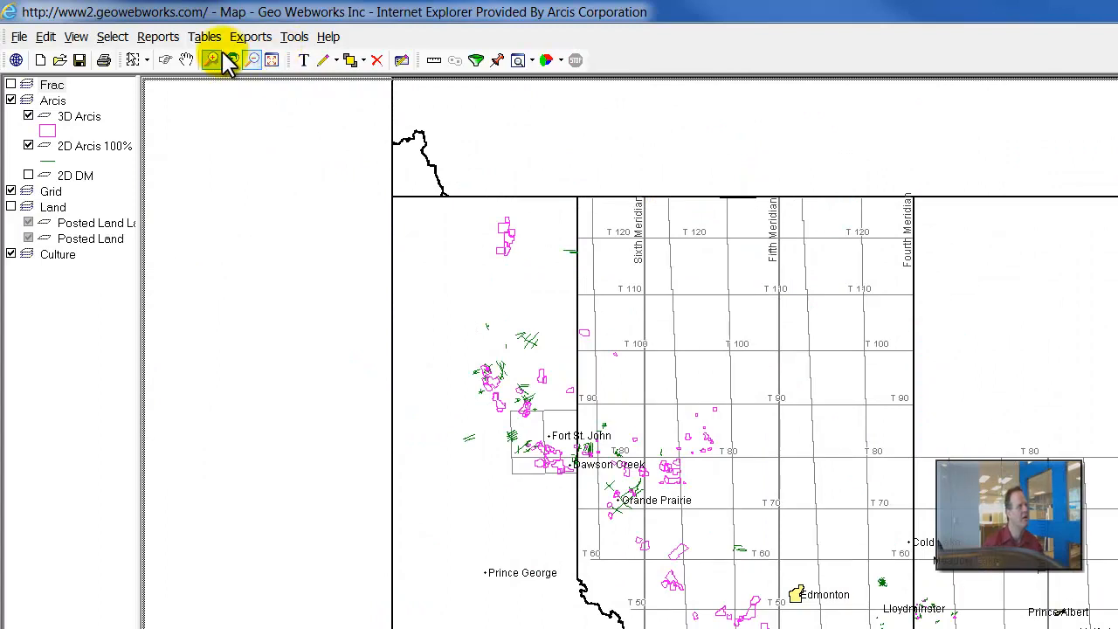
{"action": "left_click", "coordinate": [232, 61]}
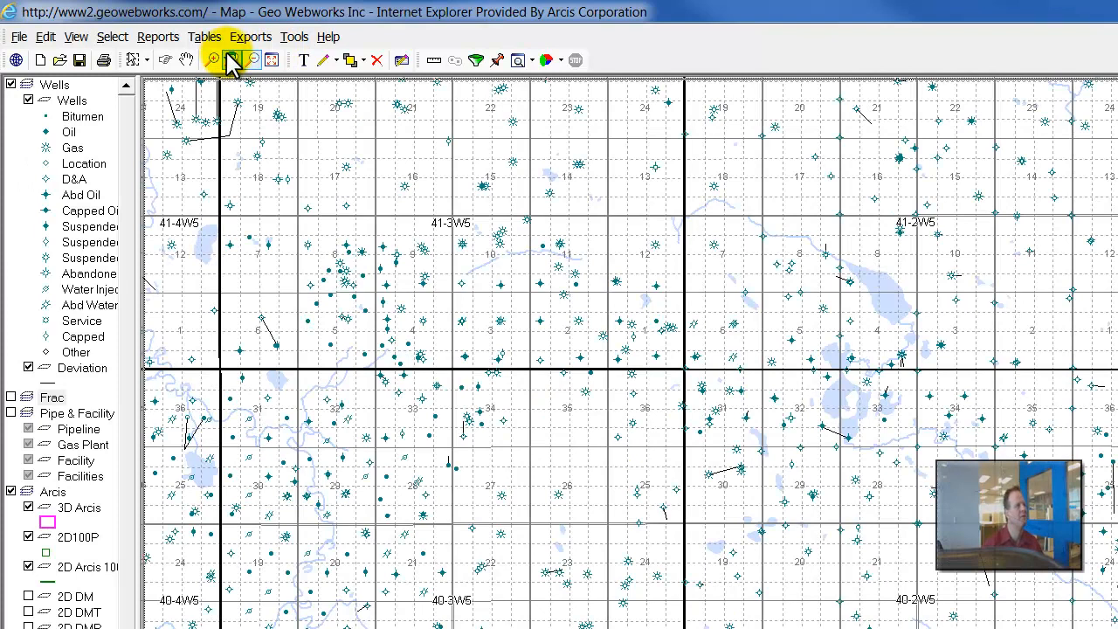
- Add the text annotation "Hello" near the eastern edge of township 41-3W5
{"action": "left_click", "coordinate": [305, 61]}
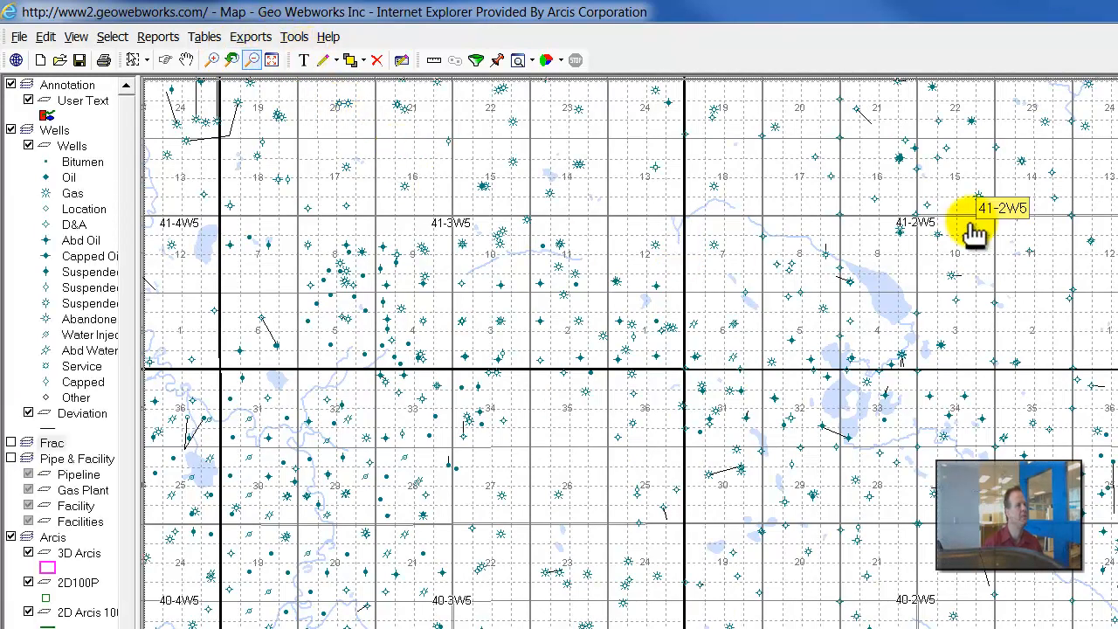
{"action": "left_click", "coordinate": [622, 193]}
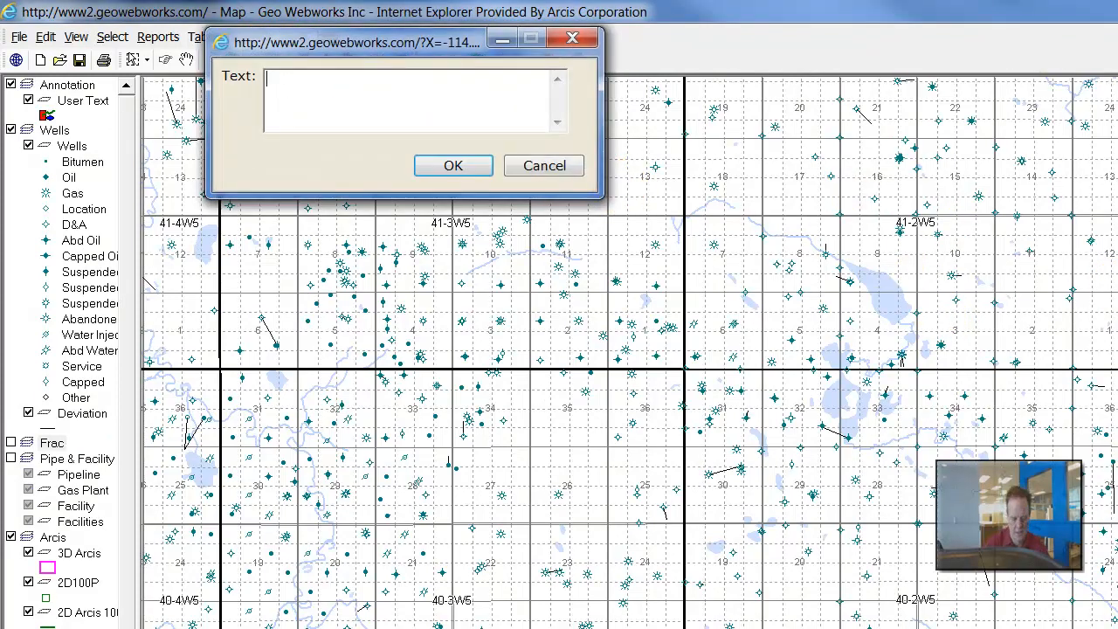
{"action": "type", "text": "Hello"}
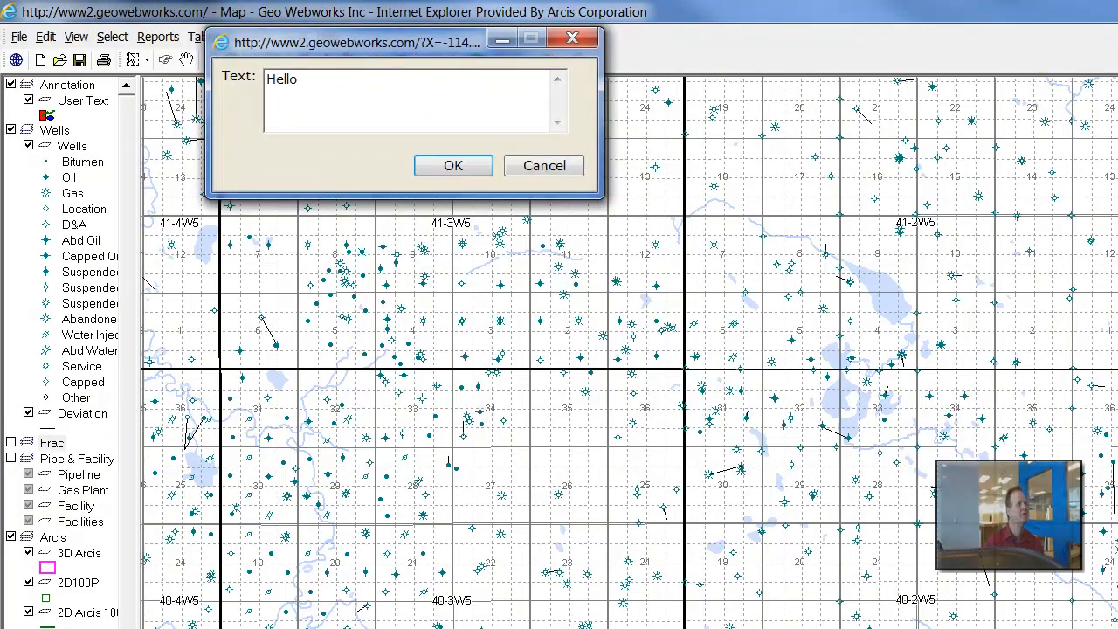
{"action": "left_click", "coordinate": [440, 164]}
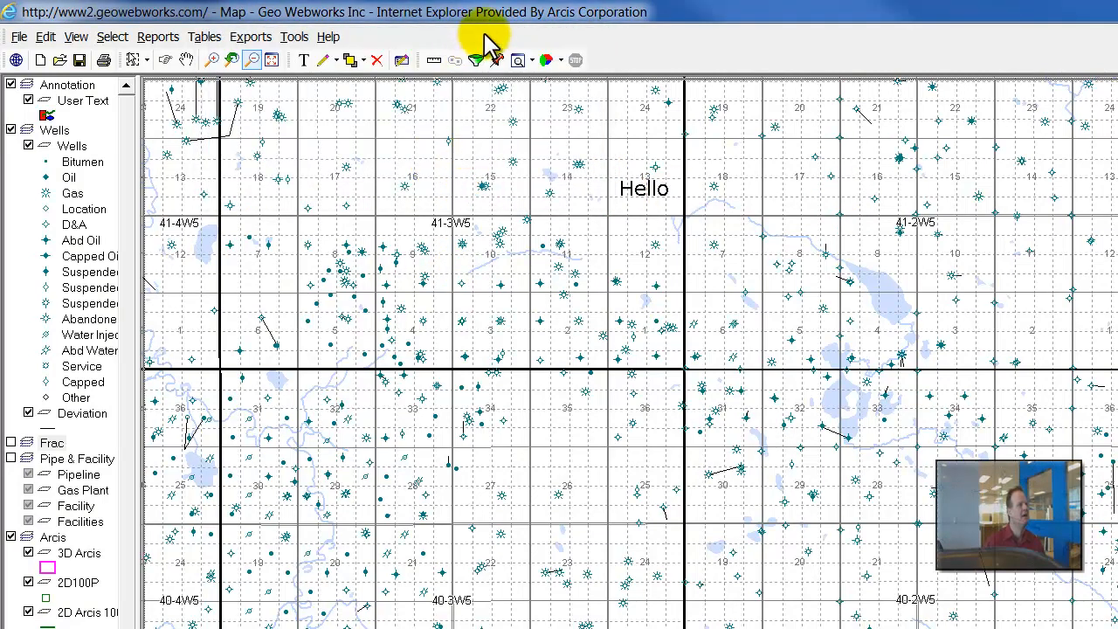
- Draw a straight annotation line from township 41-3W5 southeast to the southern part of township 40-2W5
{"action": "left_click", "coordinate": [336, 61]}
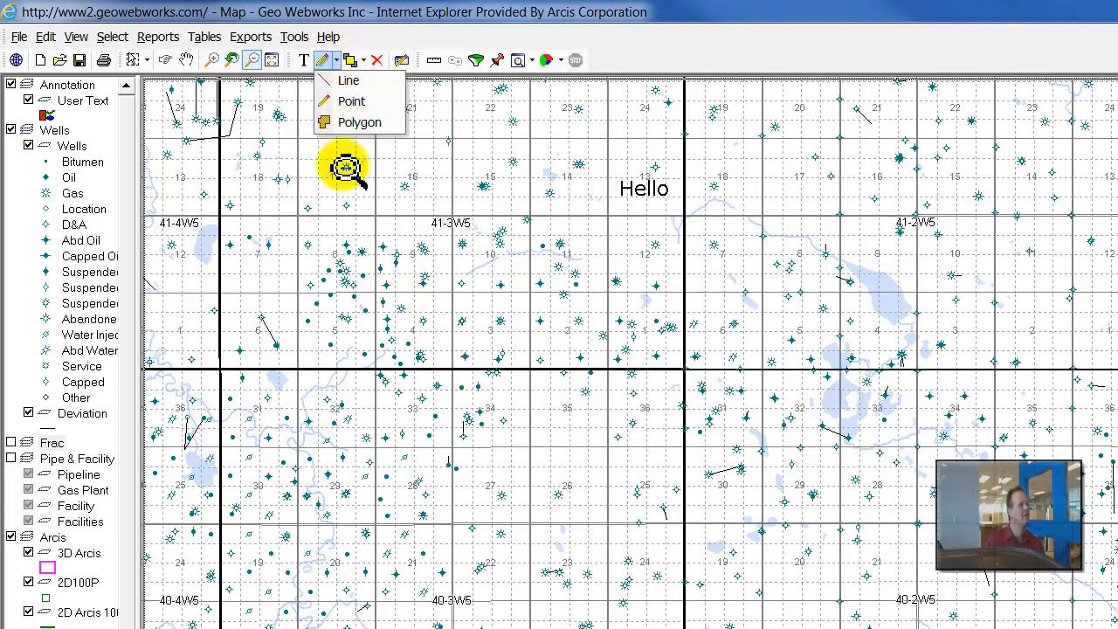
{"action": "left_click", "coordinate": [358, 84]}
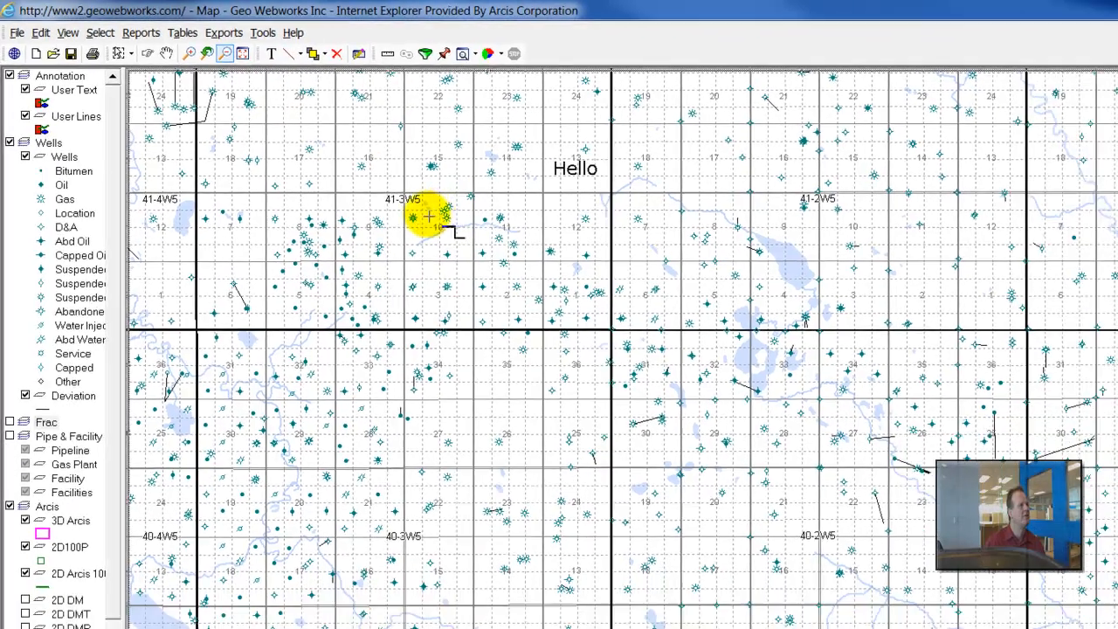
{"action": "left_click", "coordinate": [389, 170]}
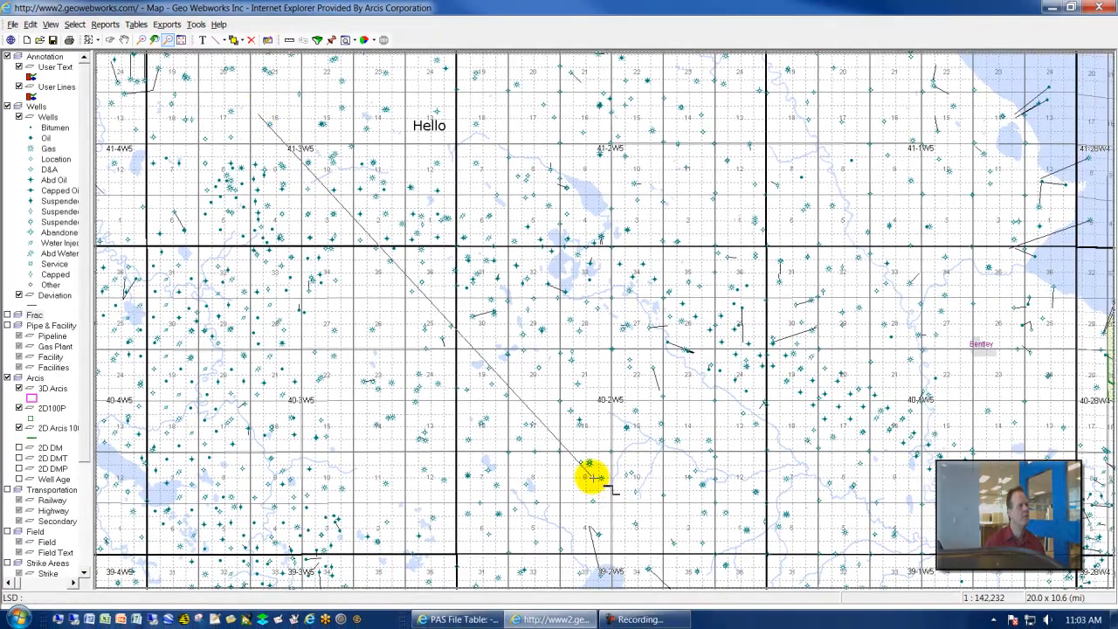
{"action": "double_click", "coordinate": [593, 477]}
- Draw a four-sided annotation polygon covering township 40-4W5, from 41-5W5 across to the area south of 40-3W5
{"action": "left_click", "coordinate": [153, 40]}
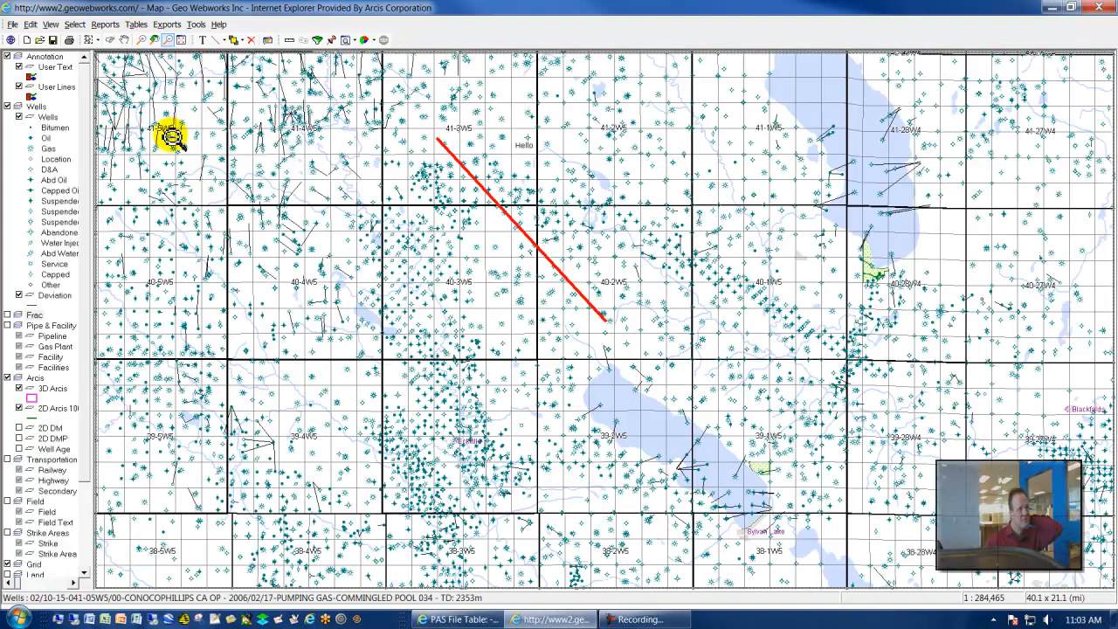
{"action": "left_click", "coordinate": [242, 40]}
{"action": "left_click", "coordinate": [227, 41]}
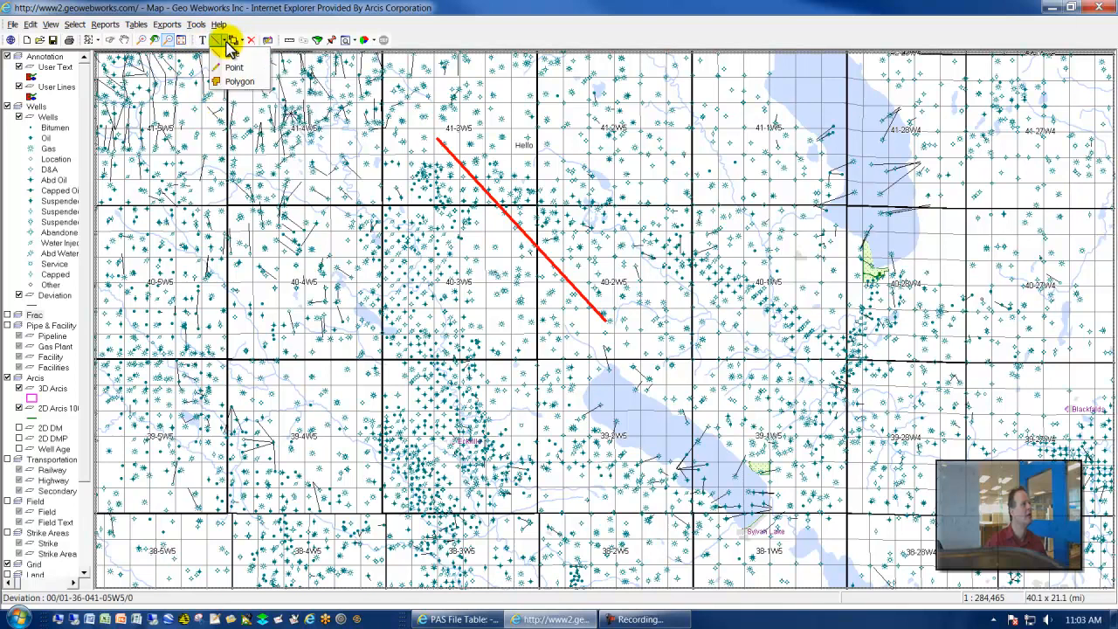
{"action": "left_click", "coordinate": [234, 81]}
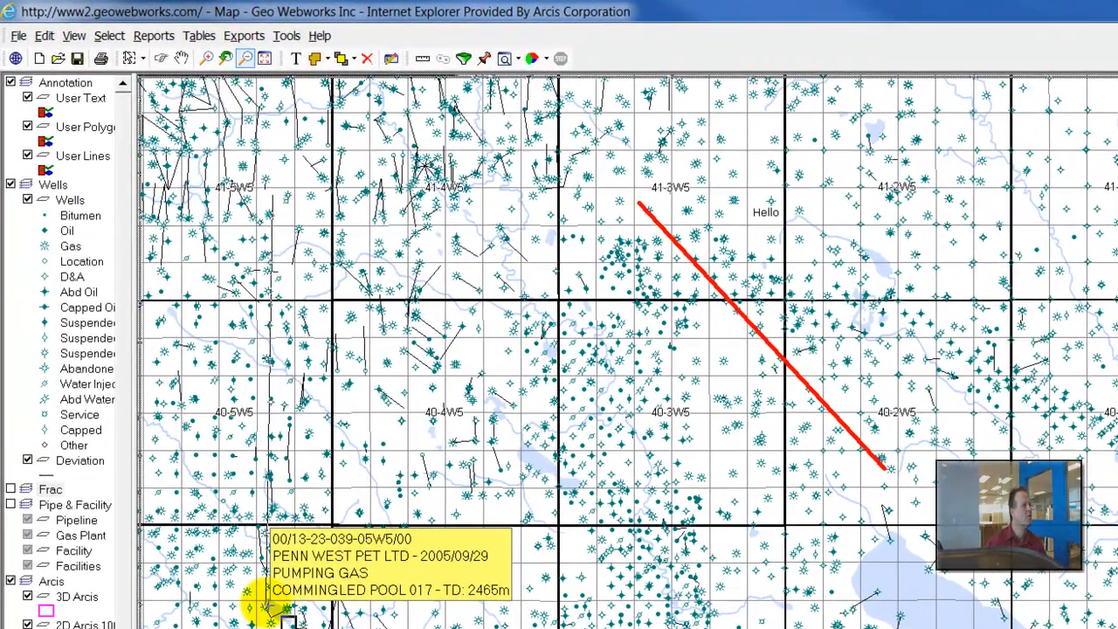
{"action": "left_click", "coordinate": [760, 594]}
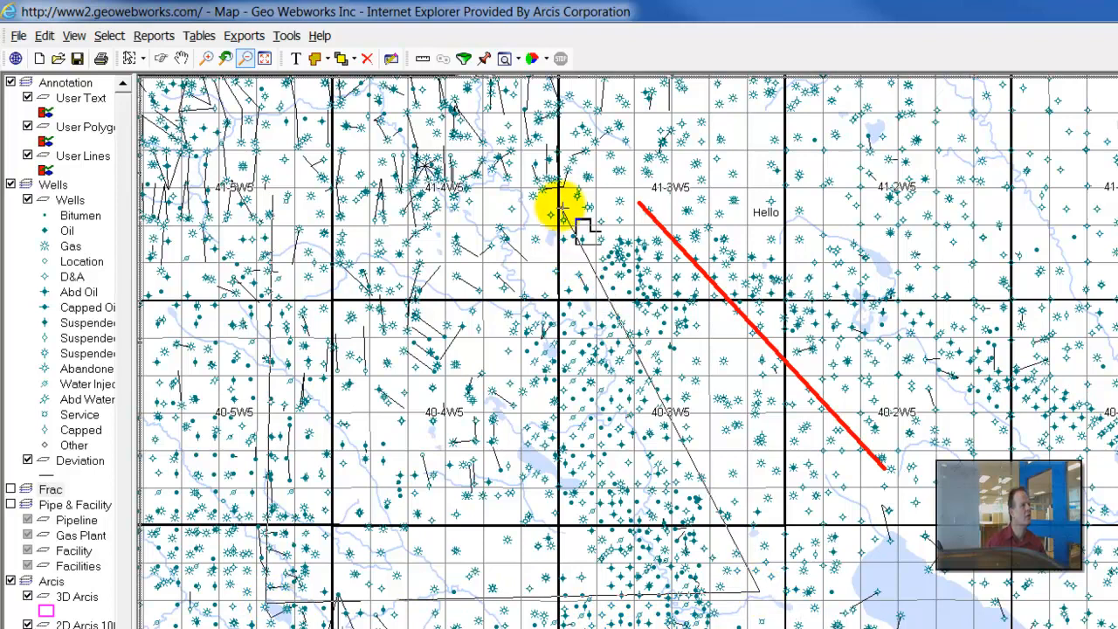
{"action": "double_click", "coordinate": [560, 208]}
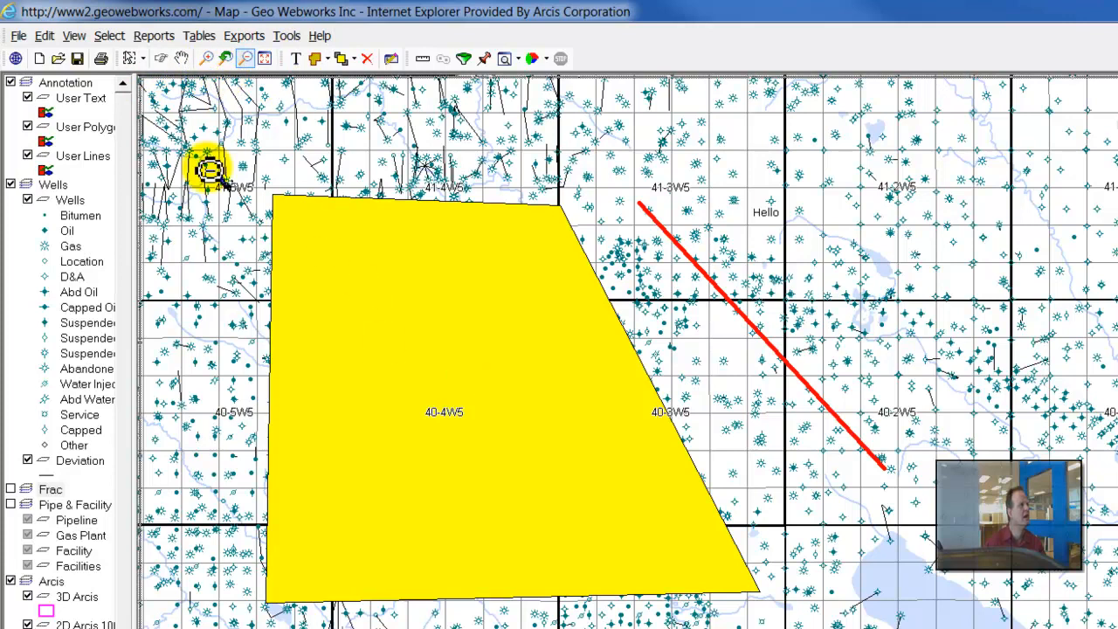
- Select the polygon over township 40-4W5, send its layer to the back and clear the selection
{"action": "left_click", "coordinate": [128, 63]}
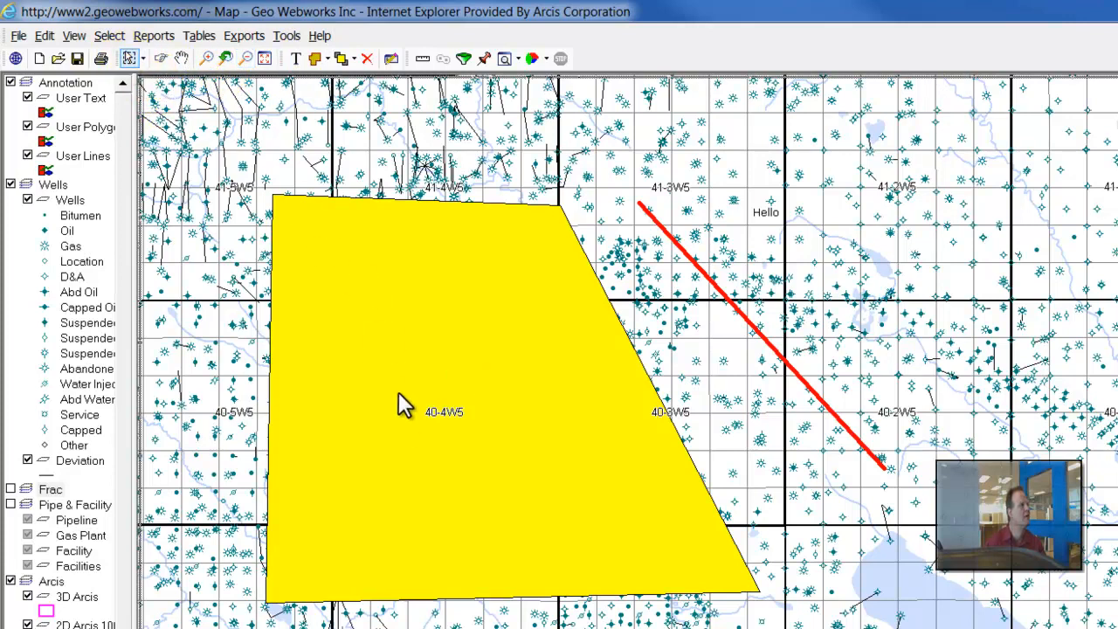
{"action": "left_click", "coordinate": [401, 283]}
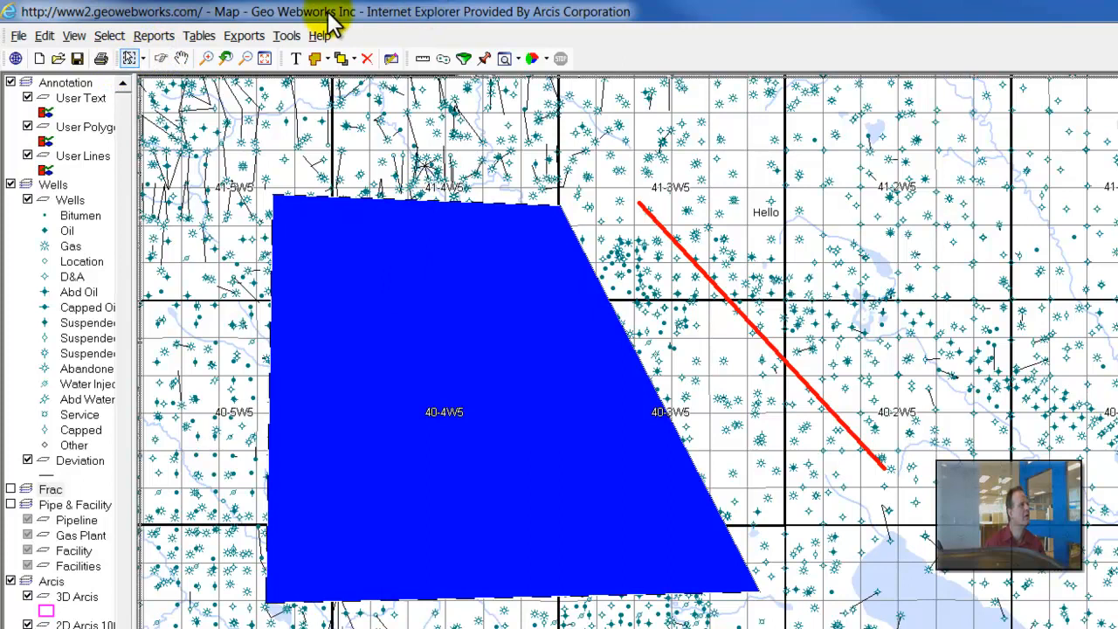
{"action": "left_click", "coordinate": [354, 59]}
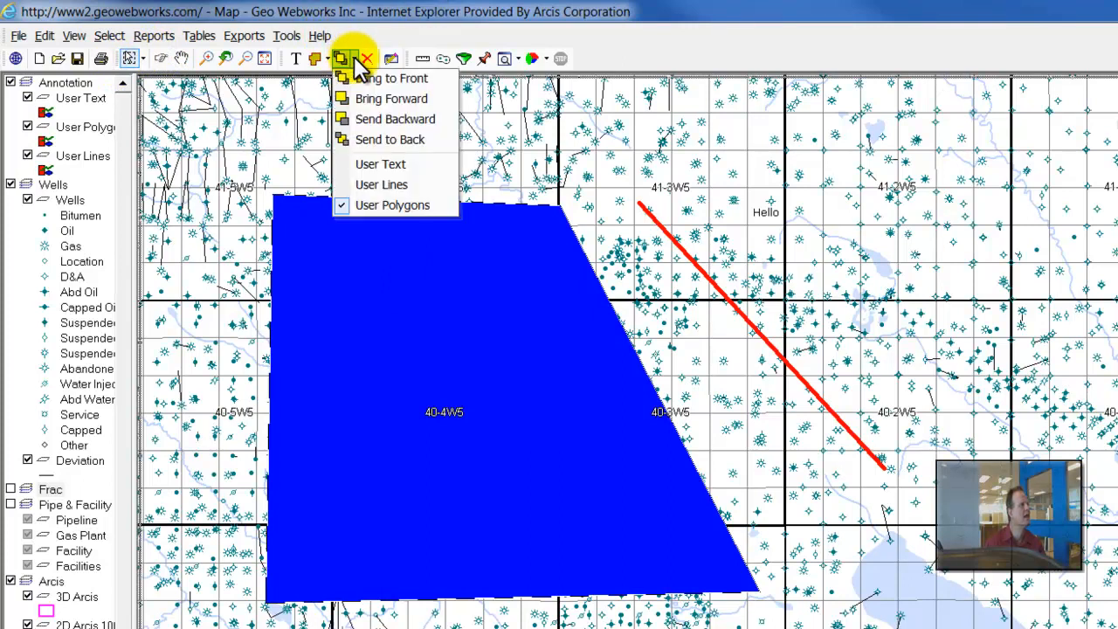
{"action": "left_click", "coordinate": [401, 138]}
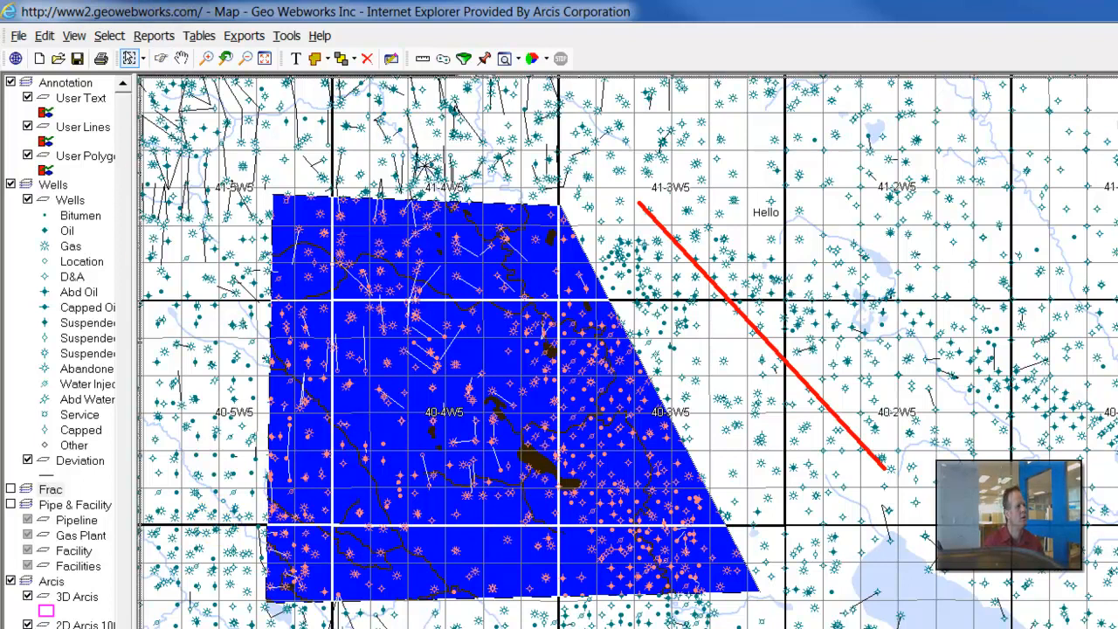
{"action": "key", "text": "Escape"}
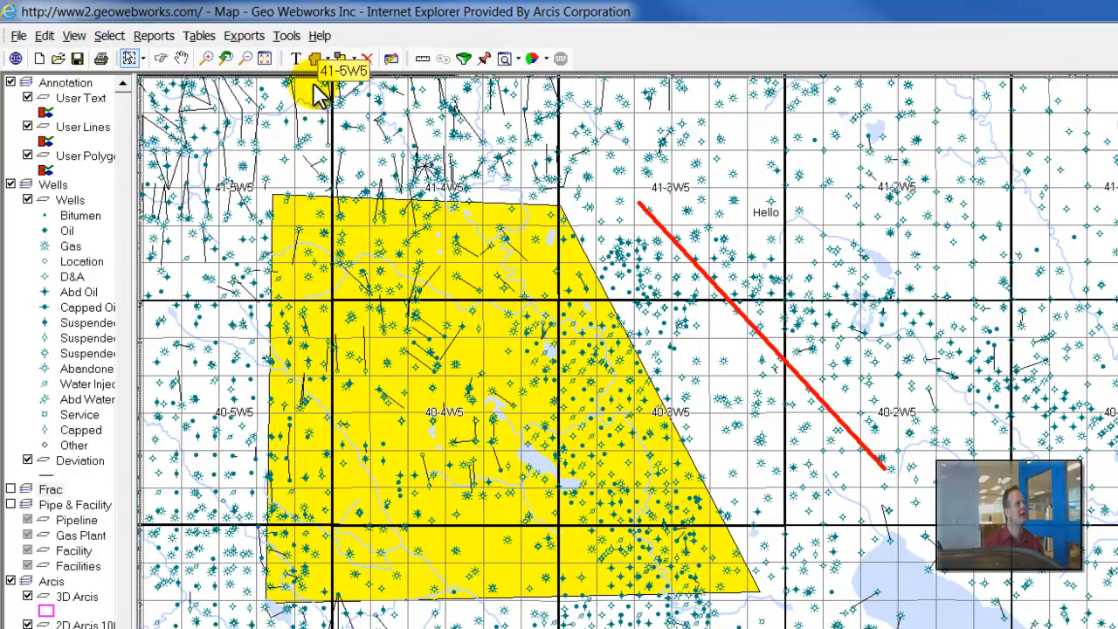
- Set the text size of the User Text annotation layer to 18 in the annotation setup
{"action": "left_click", "coordinate": [390, 59]}
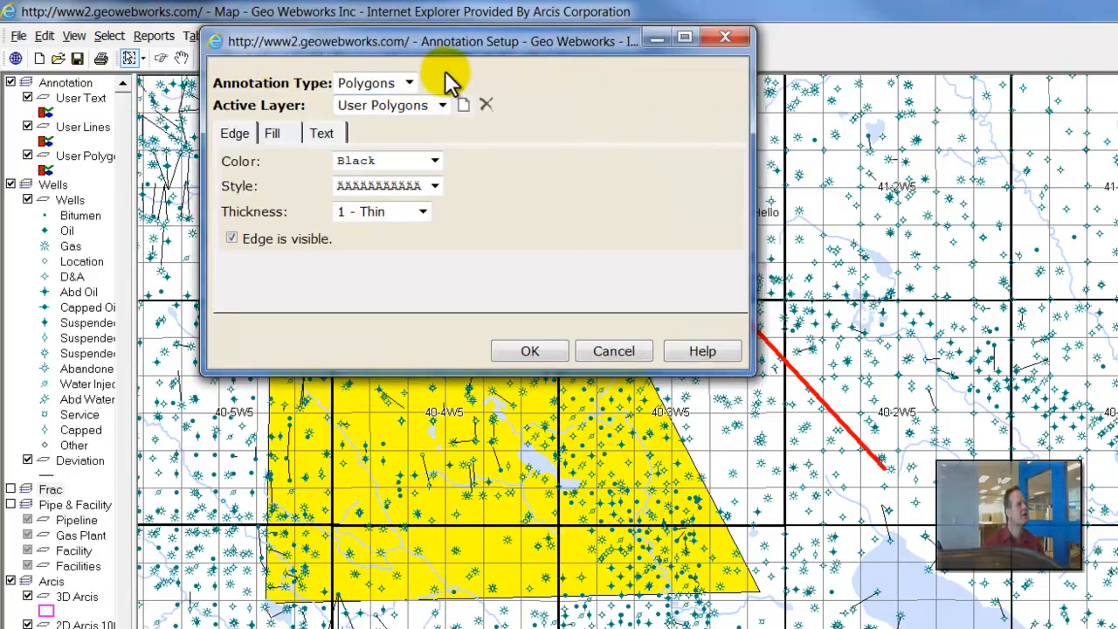
{"action": "left_click", "coordinate": [408, 83]}
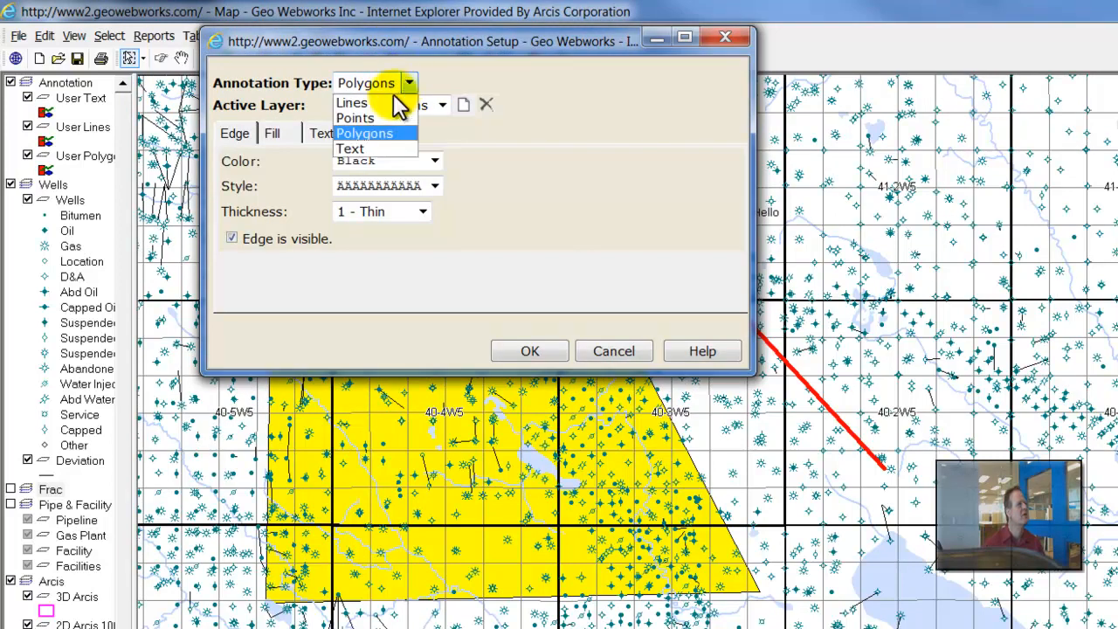
{"action": "left_click", "coordinate": [355, 147]}
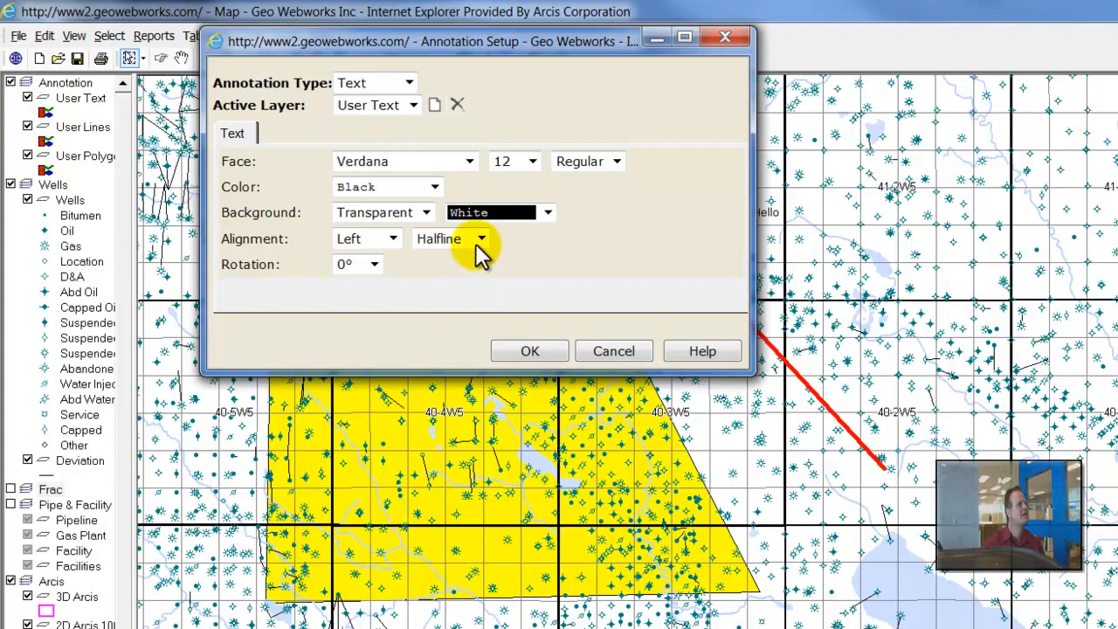
{"action": "left_click", "coordinate": [535, 163]}
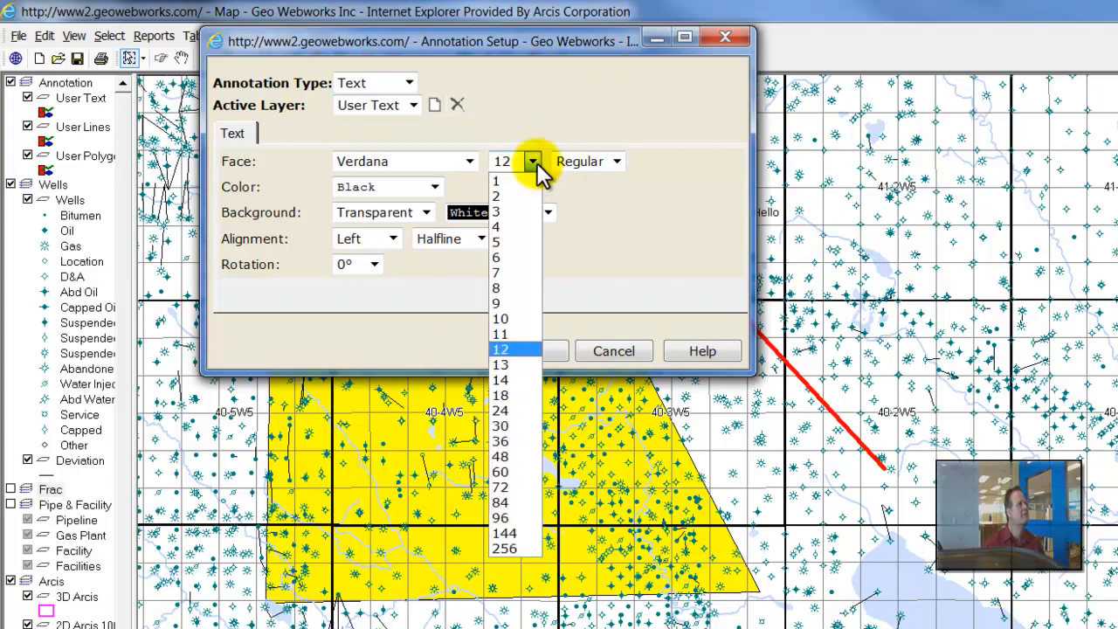
{"action": "left_click", "coordinate": [526, 396]}
{"action": "left_click", "coordinate": [524, 354]}
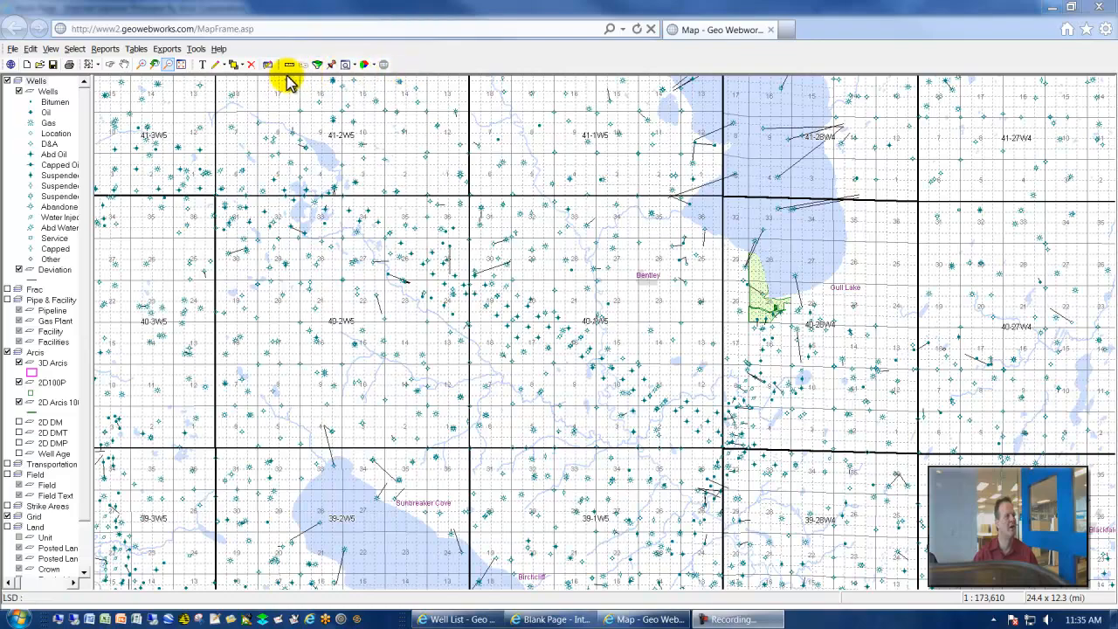
- Turn on the measuring tool and search all visible wells for a well status starting with Pumping
{"action": "left_click", "coordinate": [290, 68]}
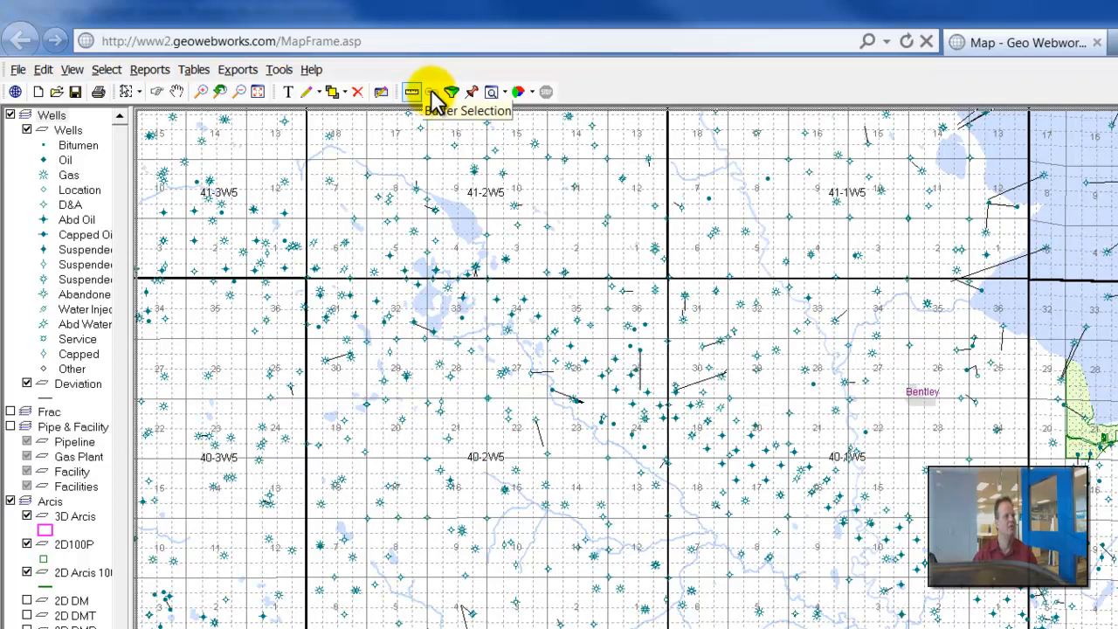
{"action": "left_click", "coordinate": [490, 92]}
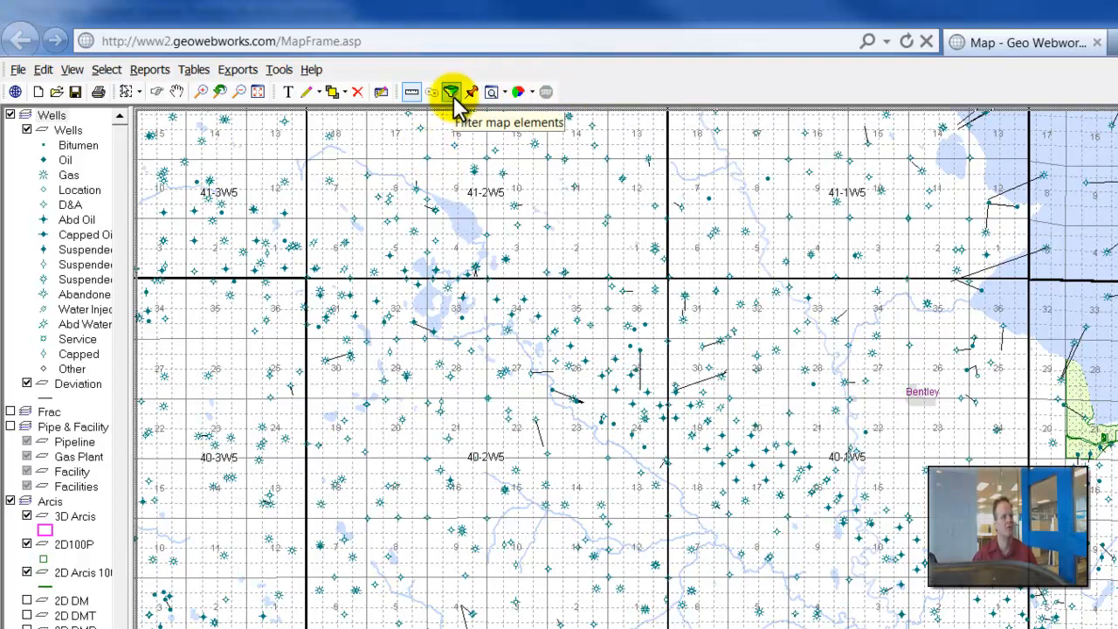
{"action": "left_click", "coordinate": [504, 92]}
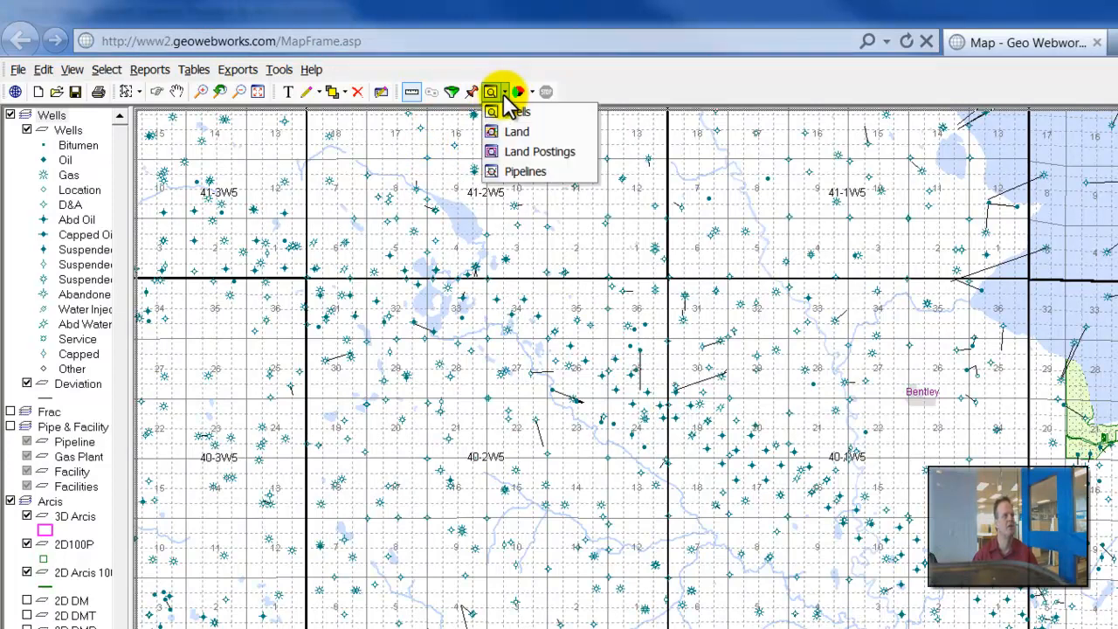
{"action": "left_click", "coordinate": [502, 114]}
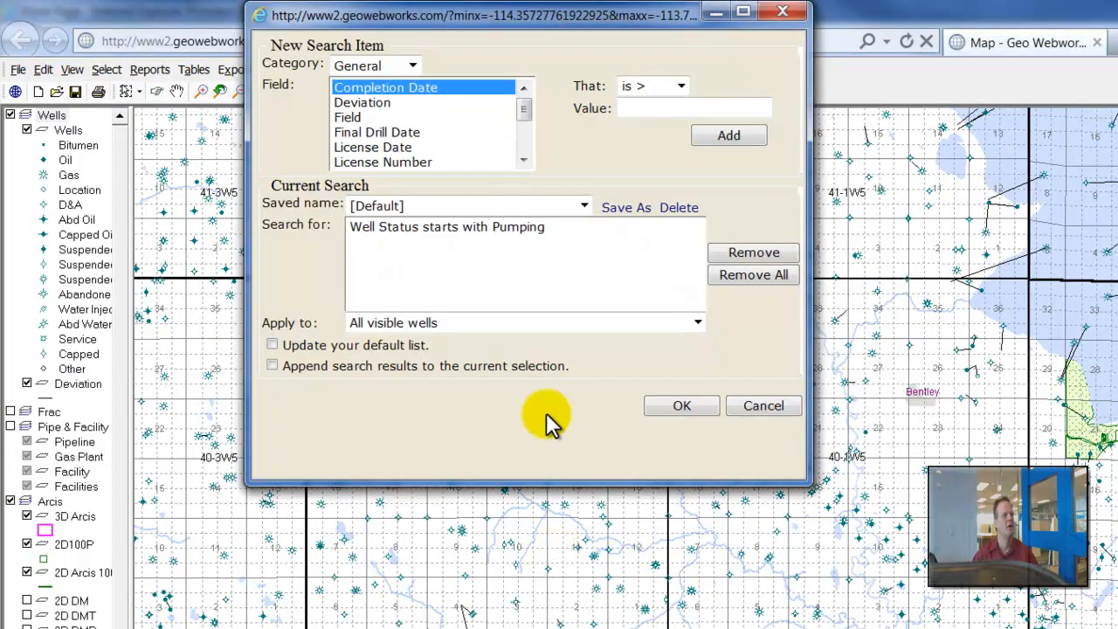
{"action": "left_click", "coordinate": [687, 407]}
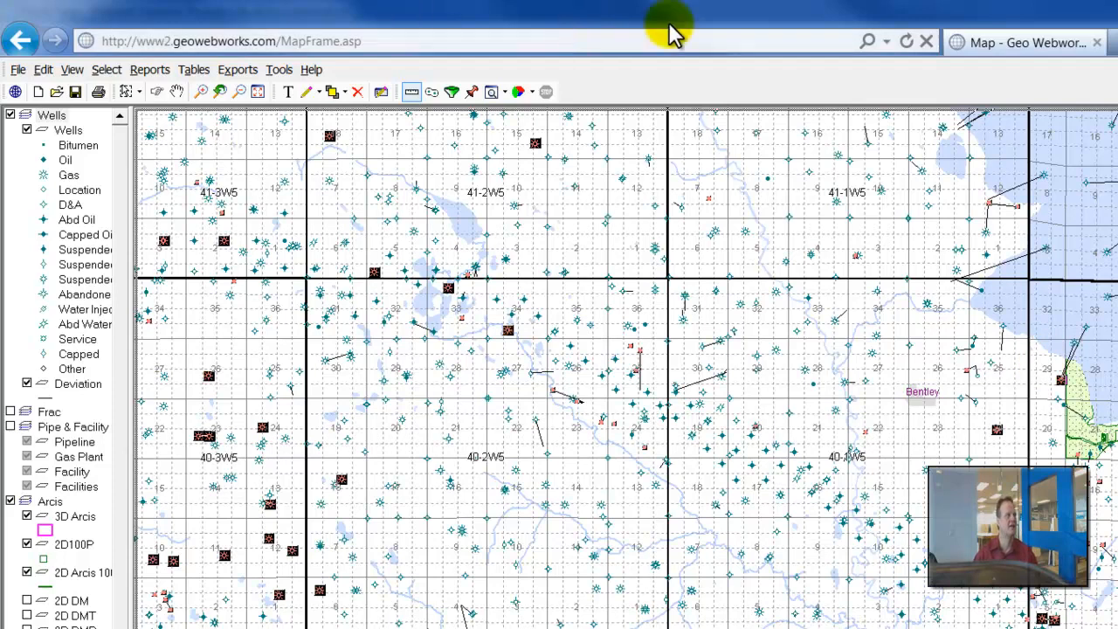
- Create 0.250 mi buffers around the selected wells on a layer named "Pumping Wells", with a blue edge of thickness 5
{"action": "left_click", "coordinate": [432, 95]}
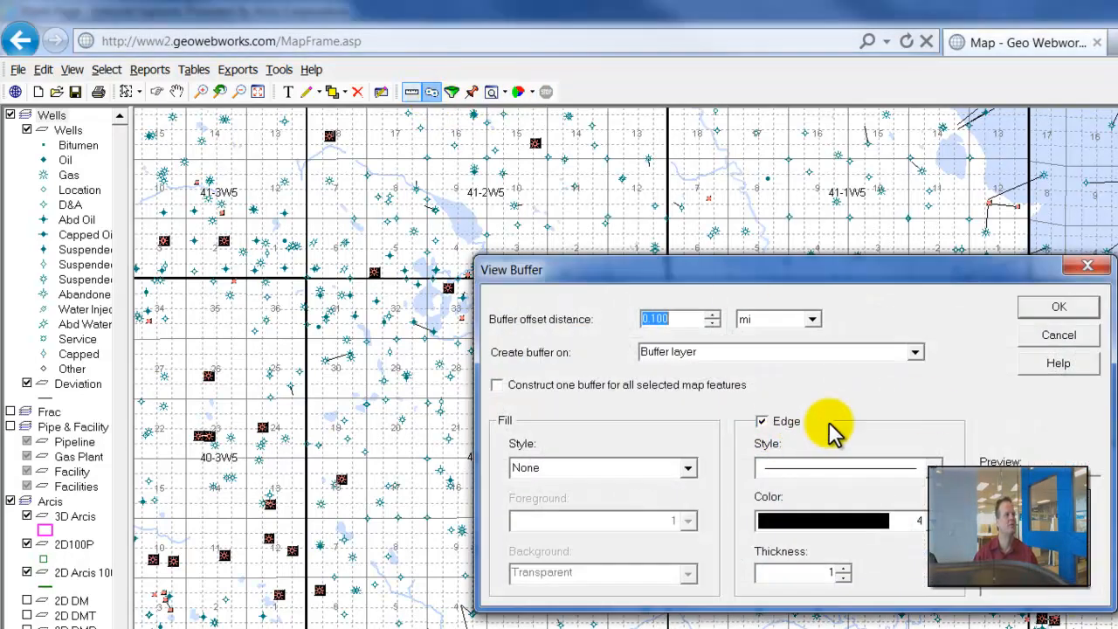
{"action": "left_click", "coordinate": [922, 523]}
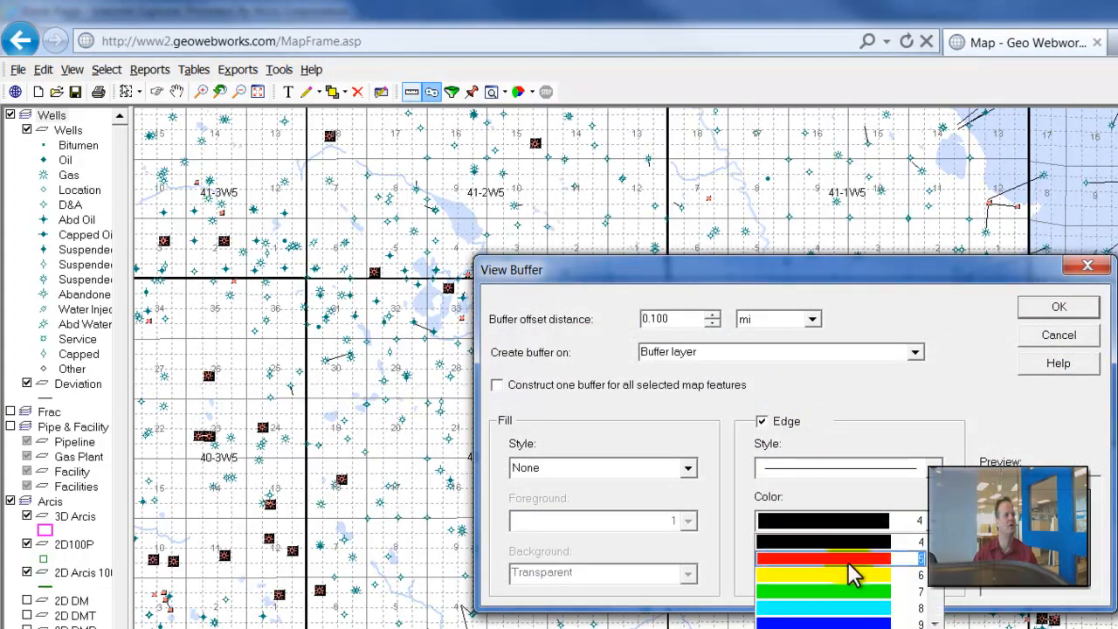
{"action": "left_click", "coordinate": [836, 622]}
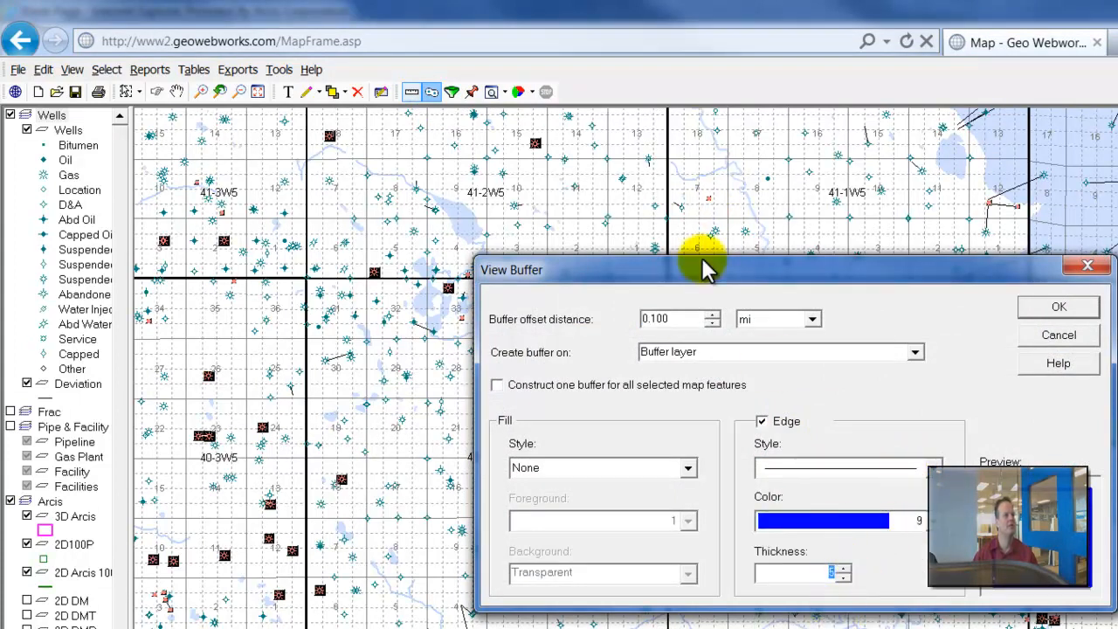
{"action": "left_click", "coordinate": [668, 318]}
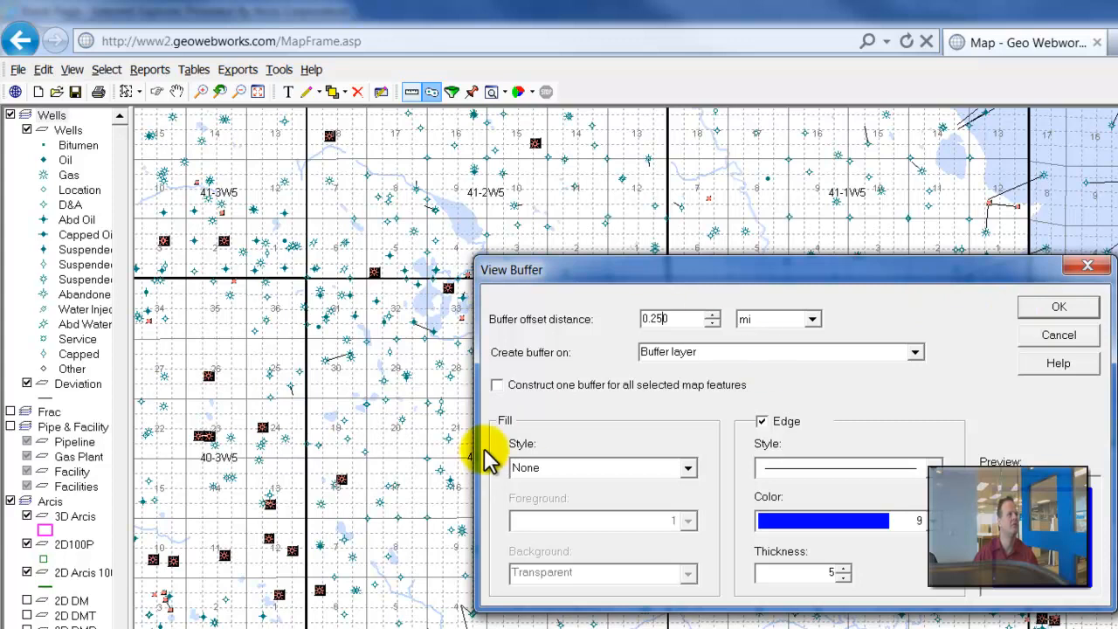
{"action": "left_click", "coordinate": [708, 351]}
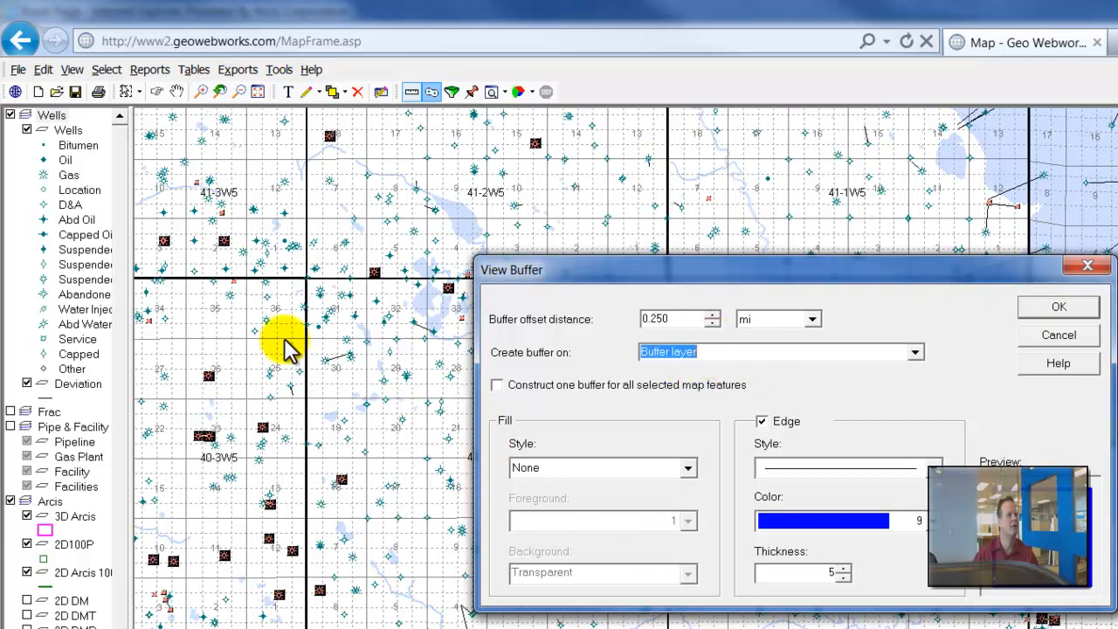
{"action": "type", "text": "Pum"}
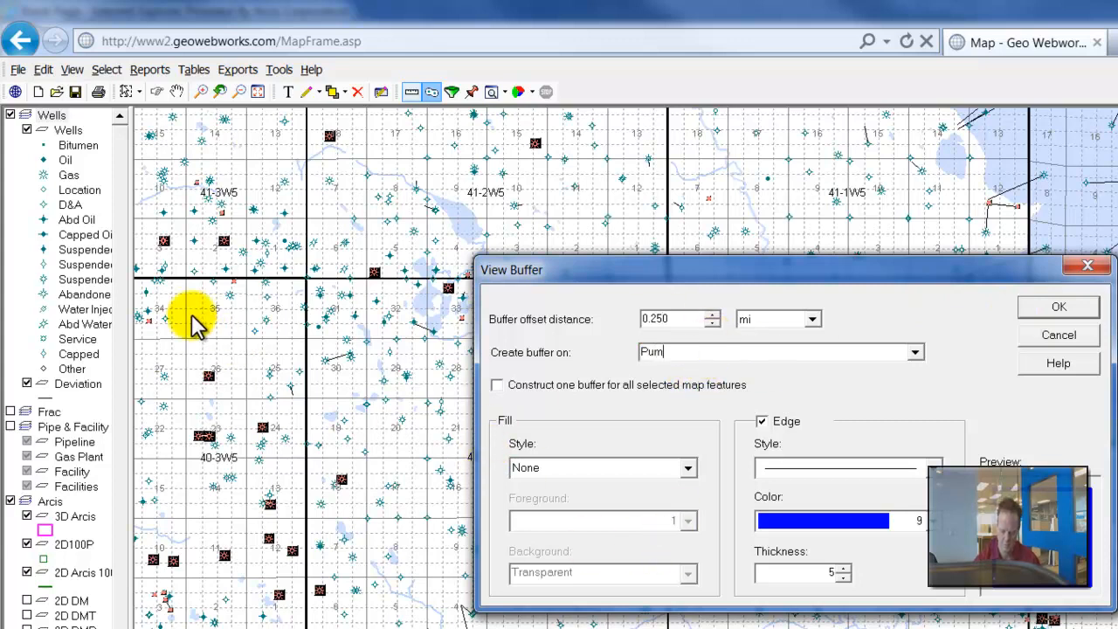
{"action": "type", "text": "ping Wells"}
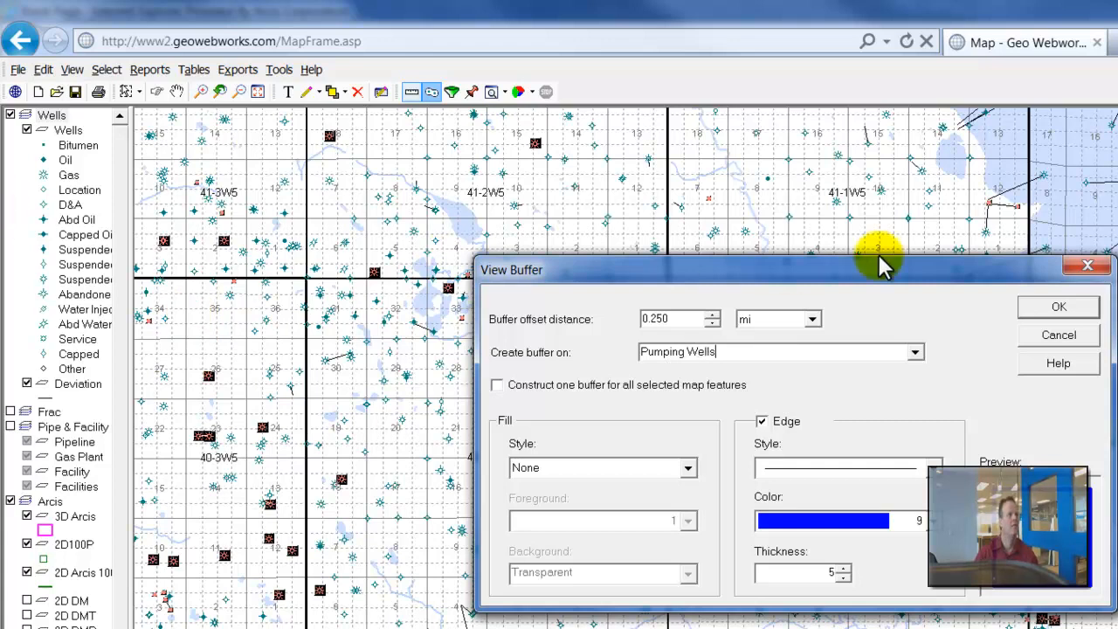
{"action": "left_click", "coordinate": [1087, 311]}
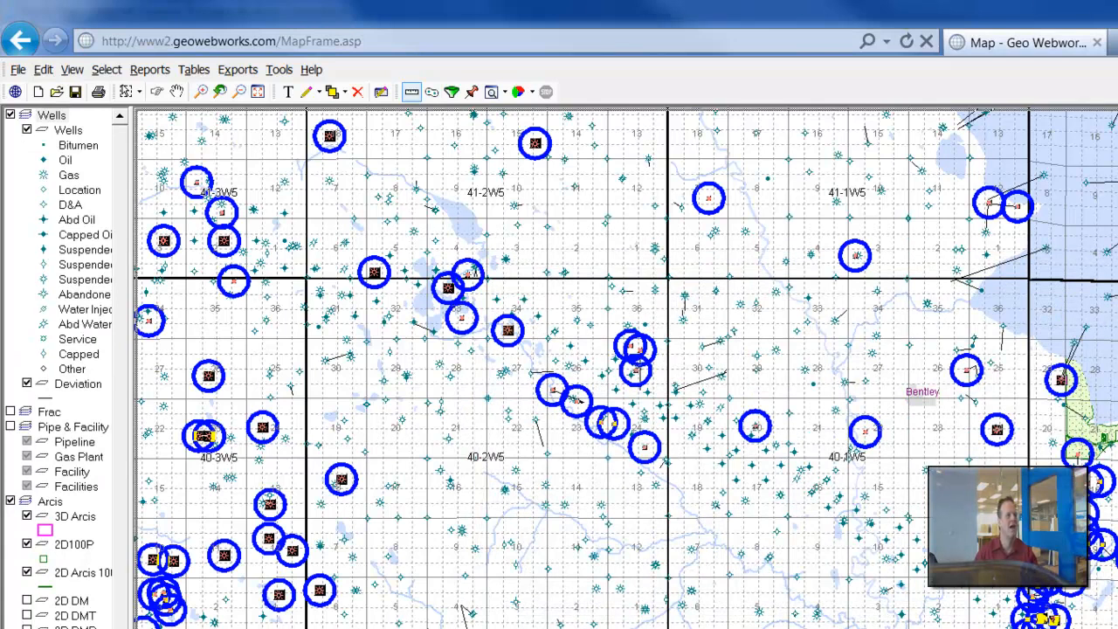
- Hide the Pumping Wells buffer layer and show it again
{"action": "mouse_move", "coordinate": [324, 321]}
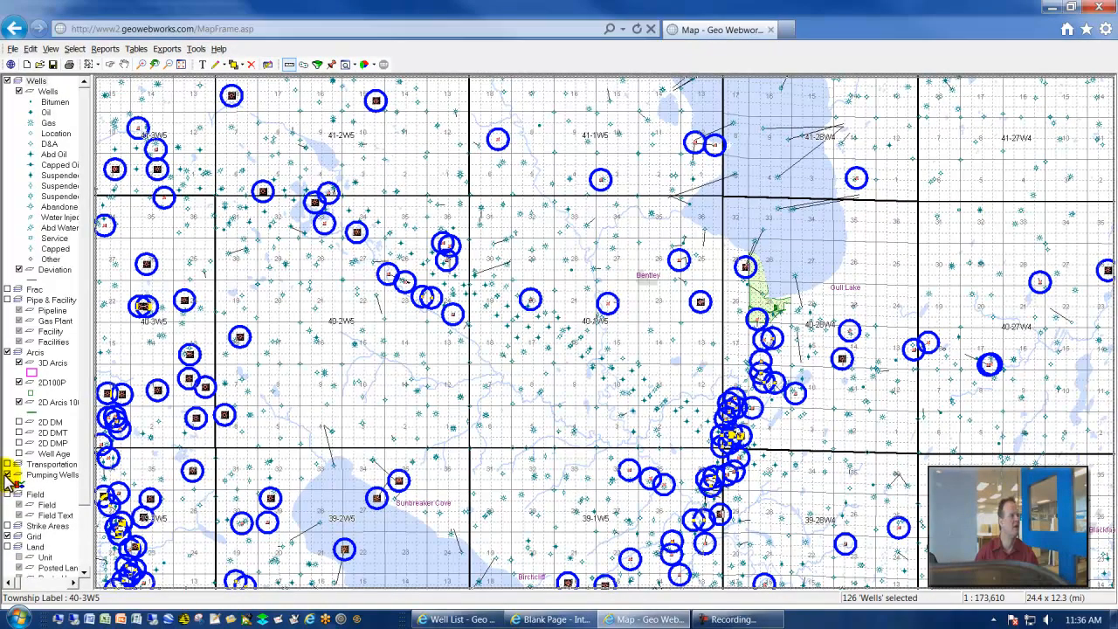
{"action": "left_click", "coordinate": [8, 476]}
{"action": "left_click", "coordinate": [8, 476]}
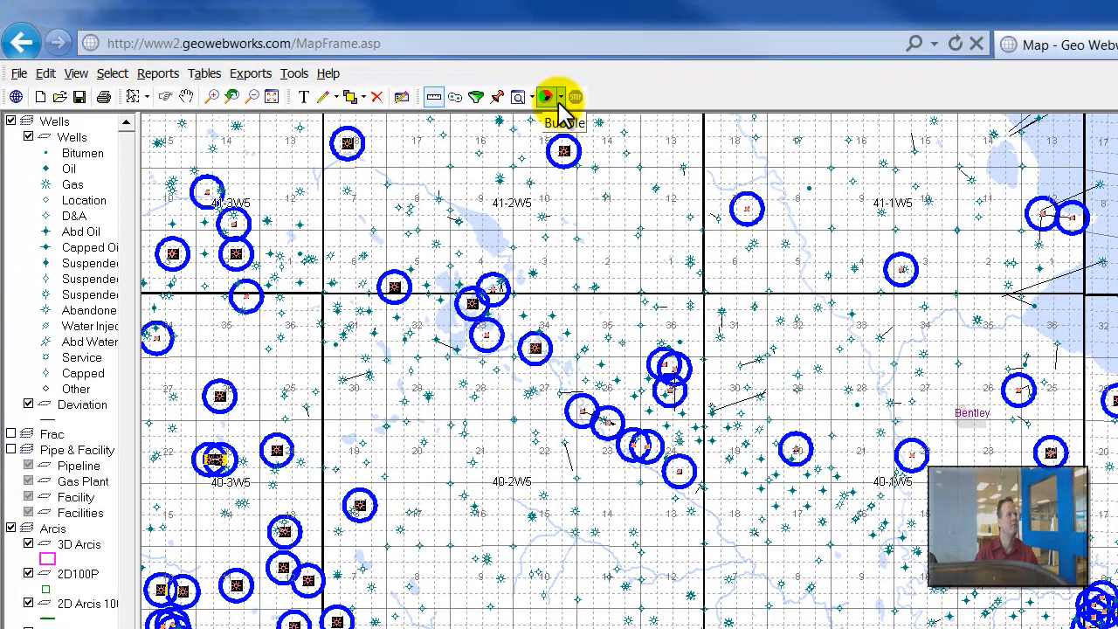
- Bubble monthly oil, gas and water production for all visible wells with a max radius of 15, and hide the Pumping Wells buffer layer
{"action": "left_click", "coordinate": [372, 66]}
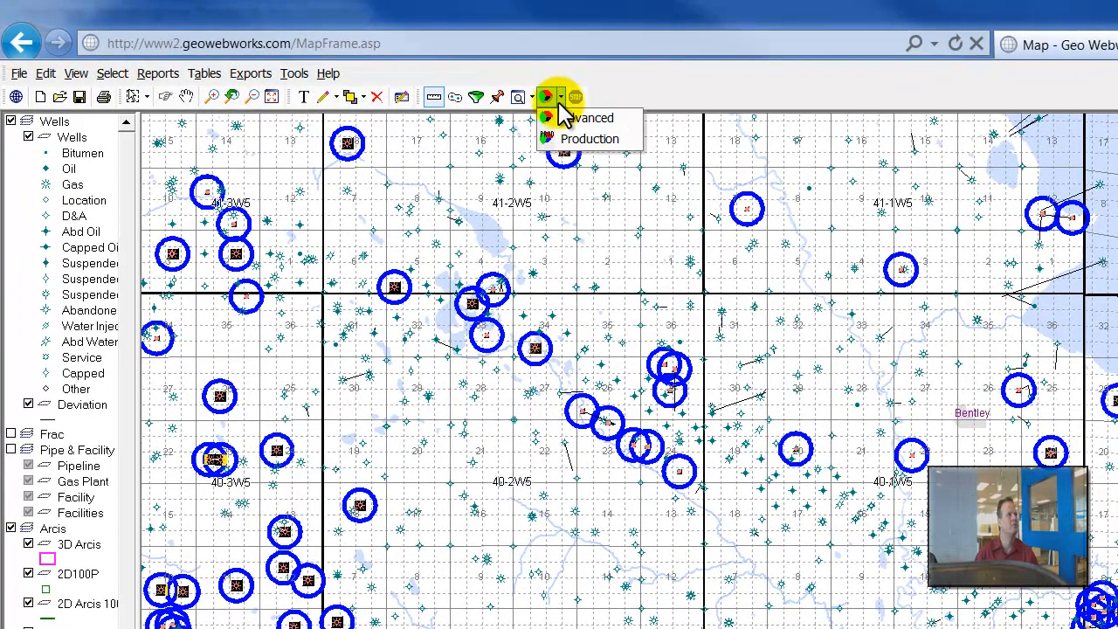
{"action": "left_click", "coordinate": [588, 140]}
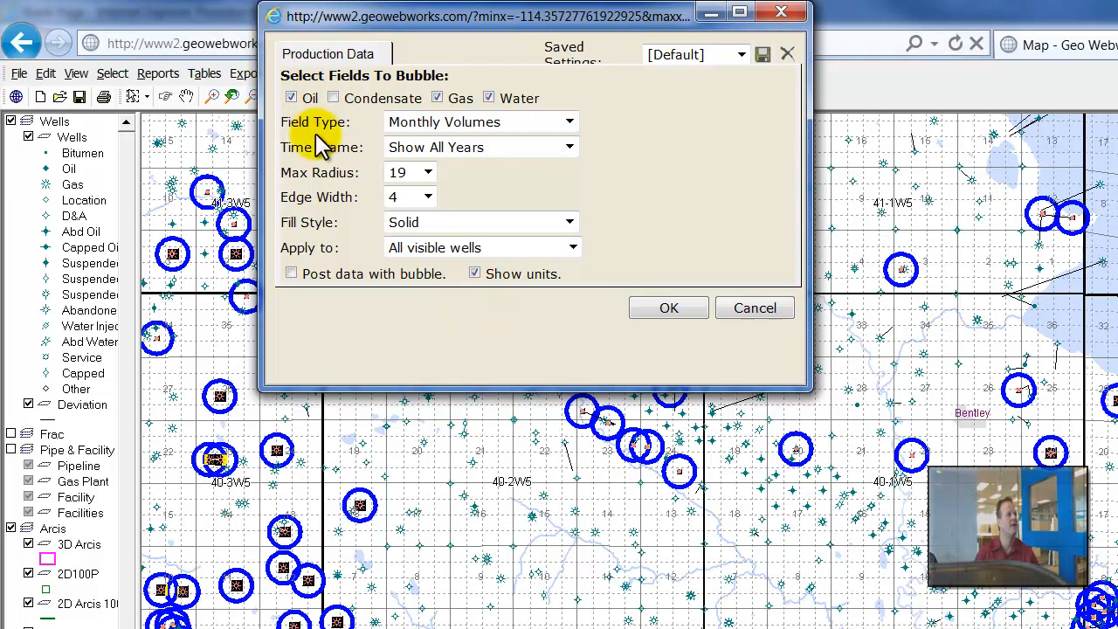
{"action": "left_click", "coordinate": [428, 173]}
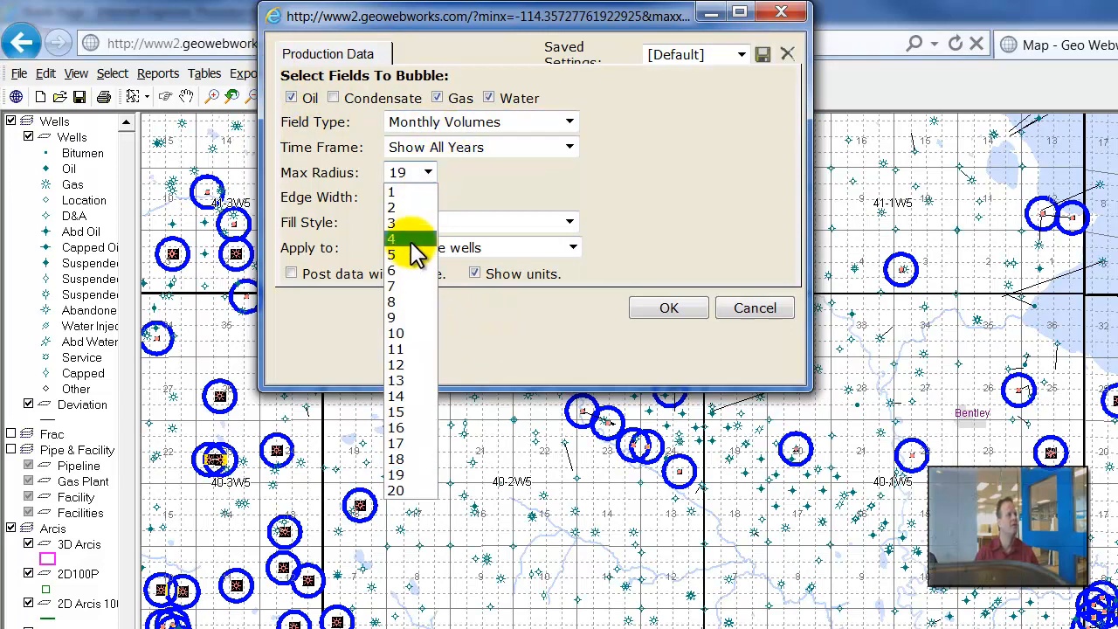
{"action": "left_click", "coordinate": [411, 413]}
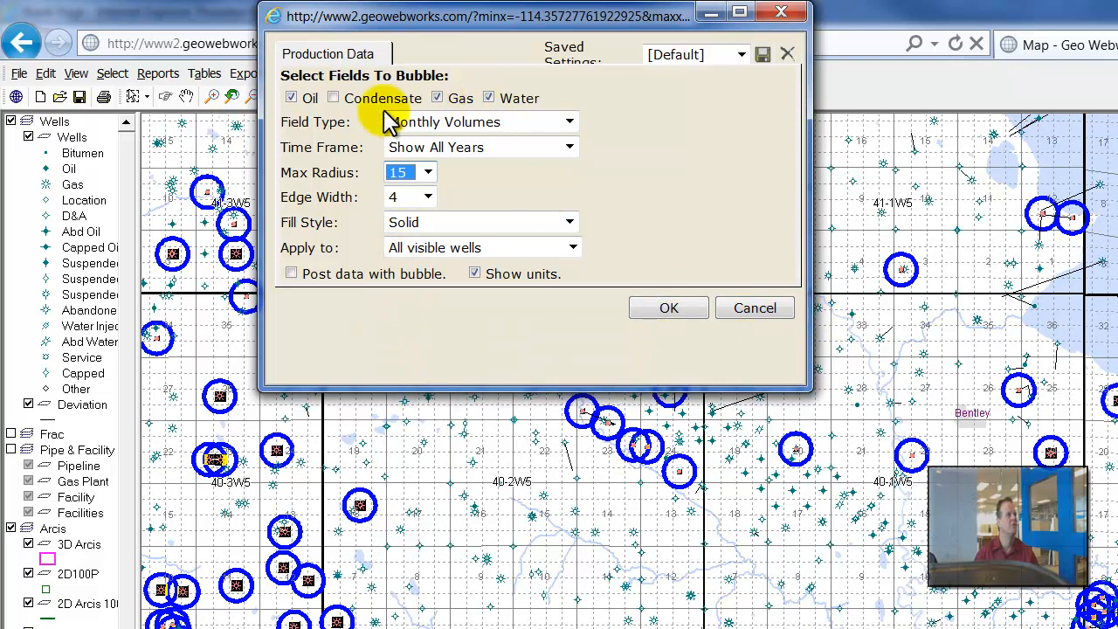
{"action": "left_click", "coordinate": [675, 308]}
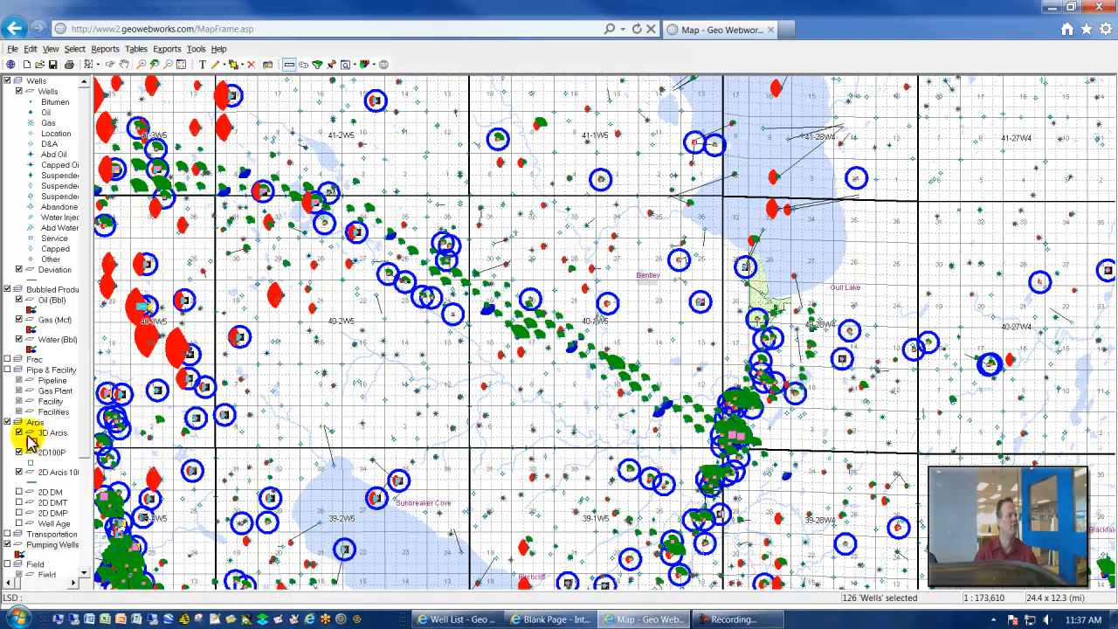
{"action": "left_click", "coordinate": [10, 545]}
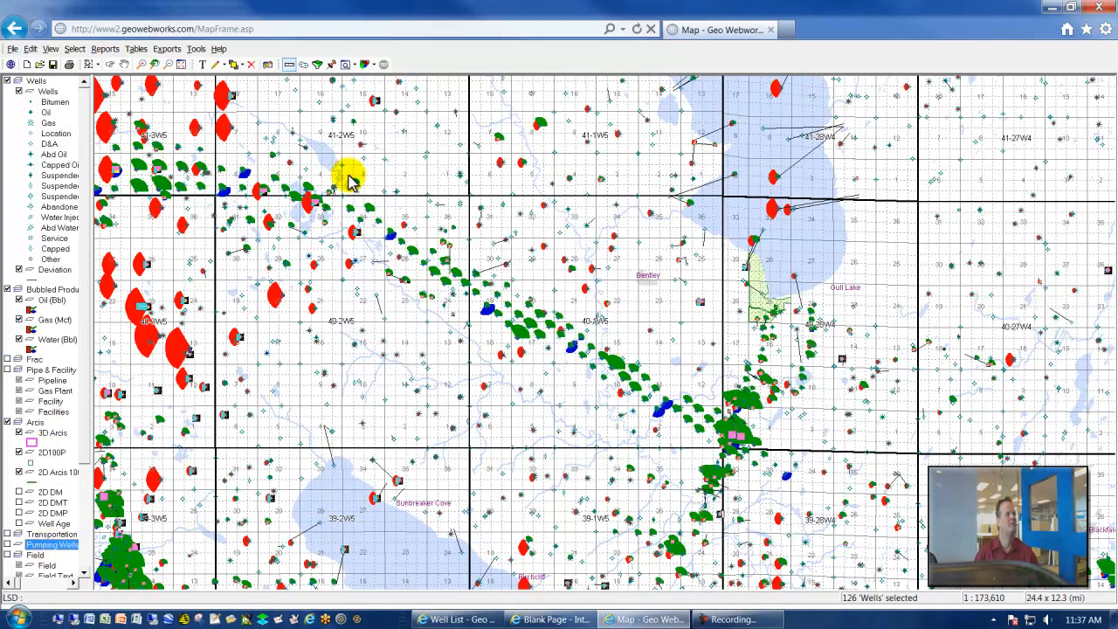
- Select the wells from the [Default List] user well list and post their Operator on the map for selected wells only
{"action": "left_click", "coordinate": [330, 66]}
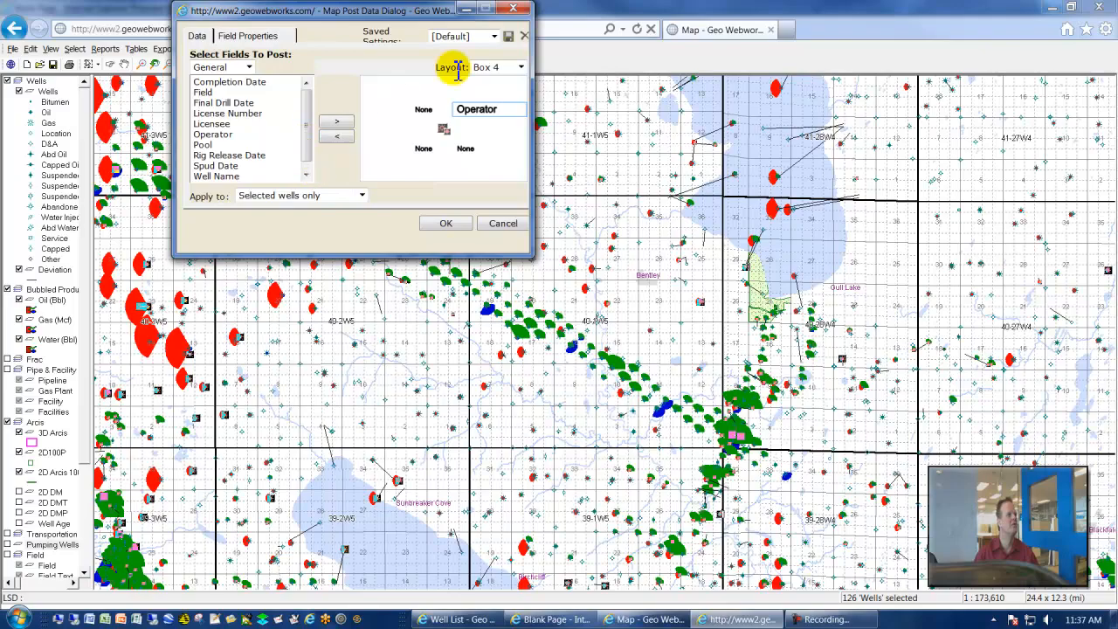
{"action": "left_click", "coordinate": [514, 9]}
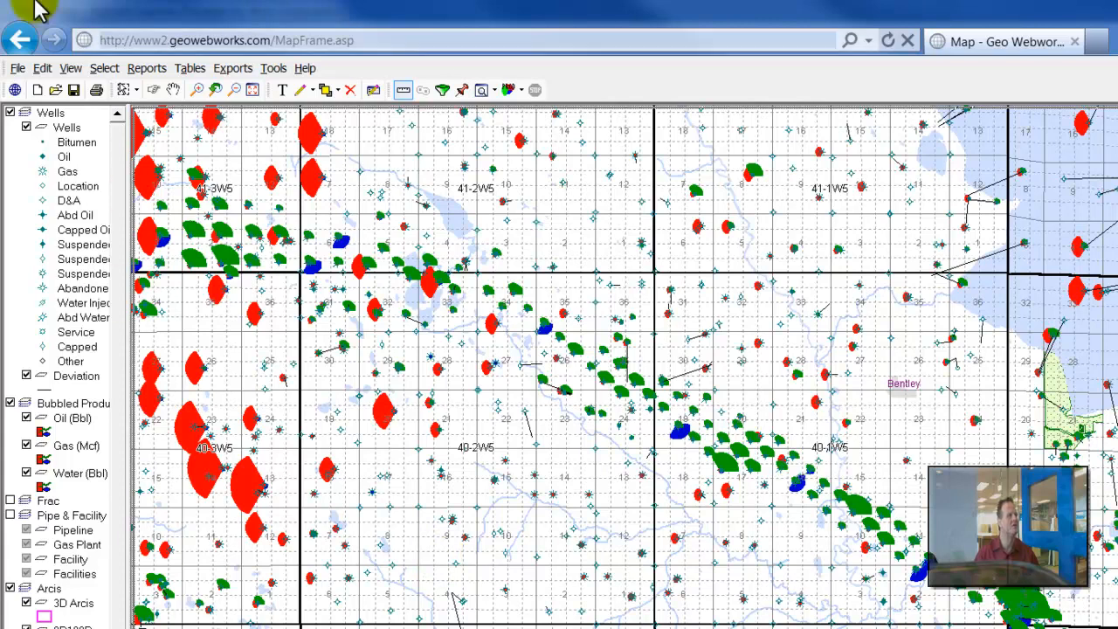
{"action": "left_click", "coordinate": [114, 70]}
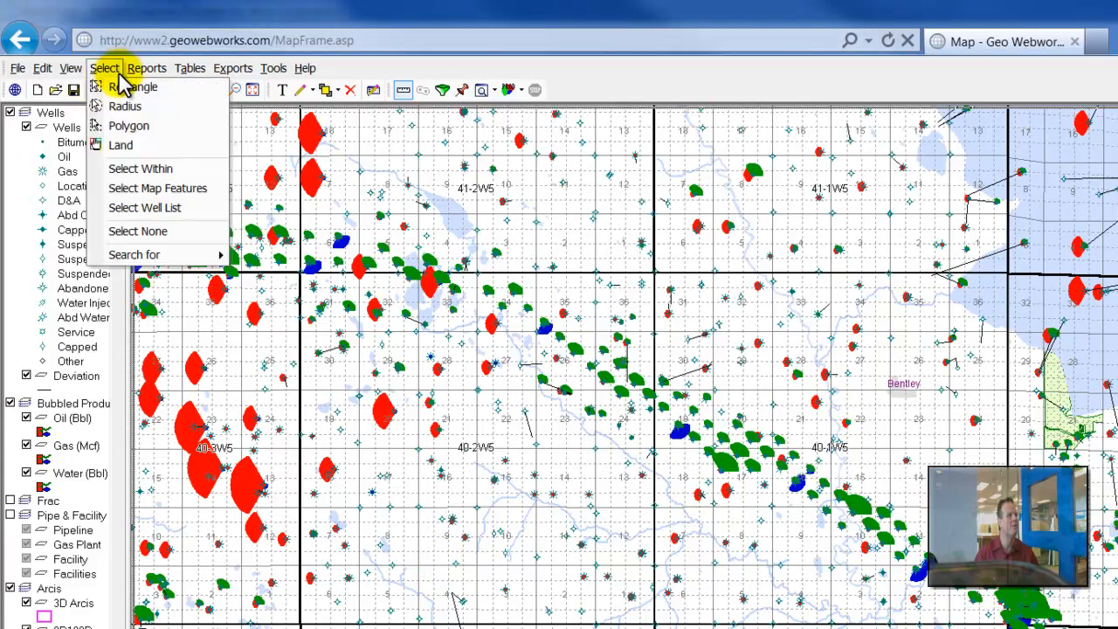
{"action": "left_click", "coordinate": [138, 211]}
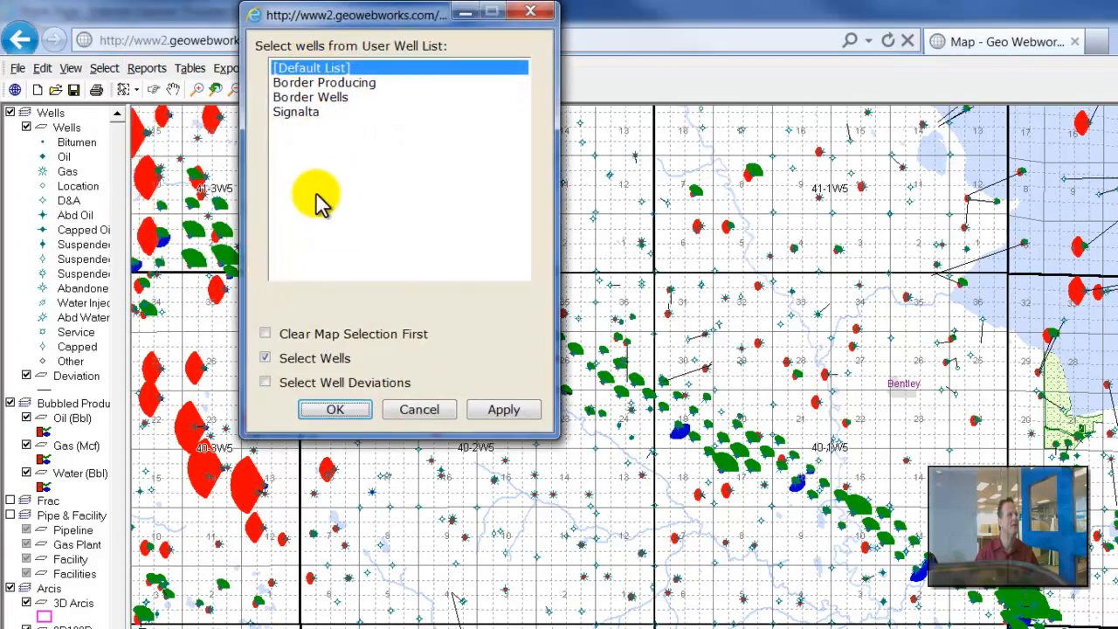
{"action": "left_click", "coordinate": [321, 411]}
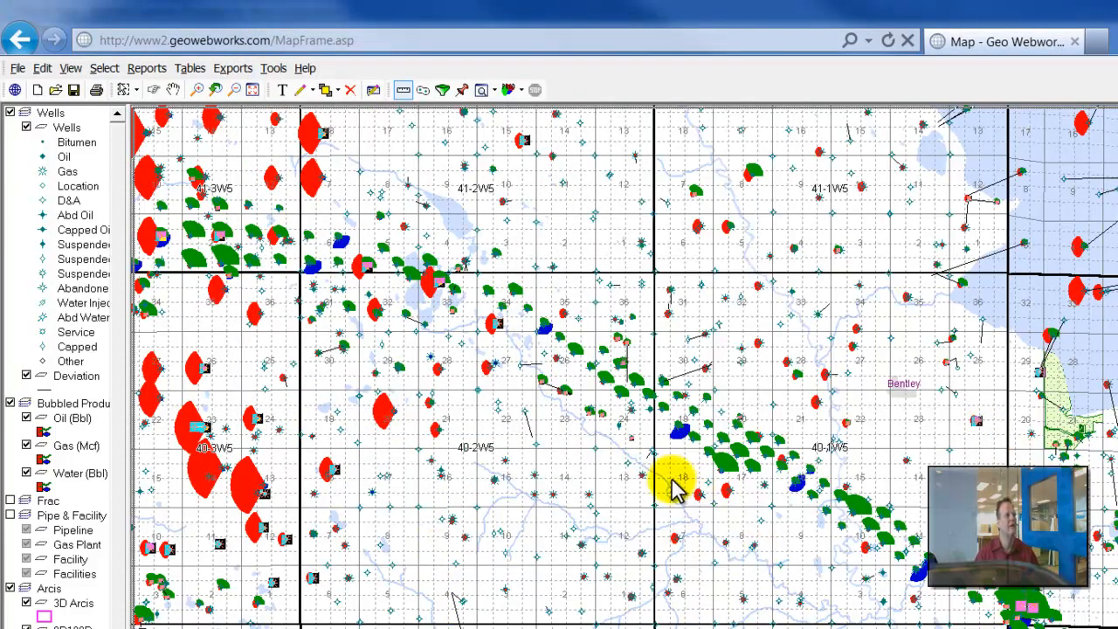
{"action": "left_click", "coordinate": [461, 98]}
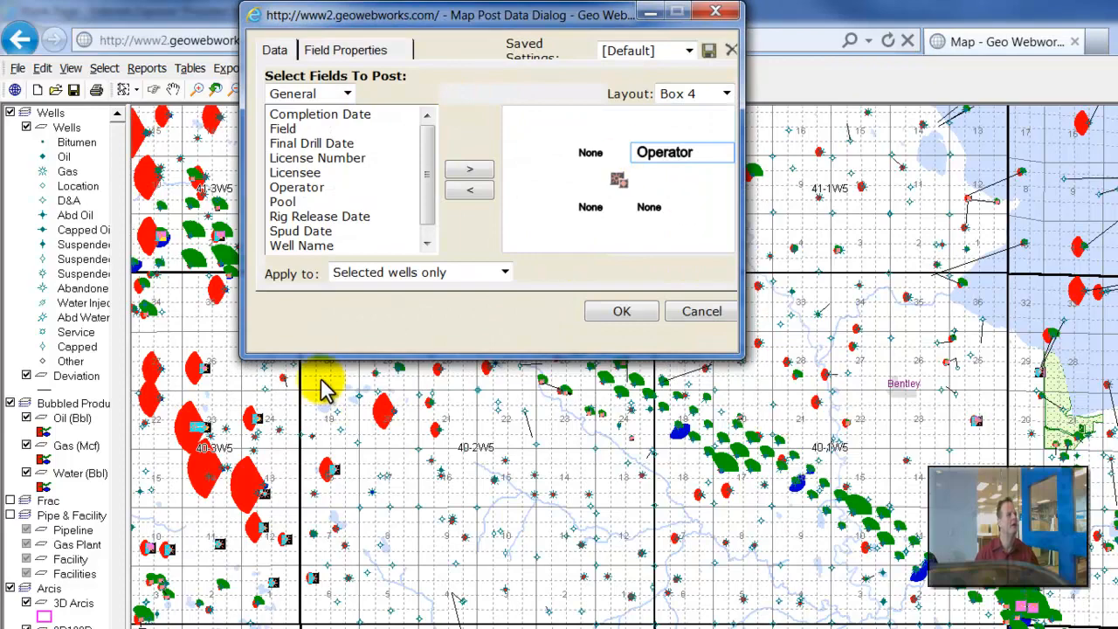
{"action": "left_click", "coordinate": [601, 316]}
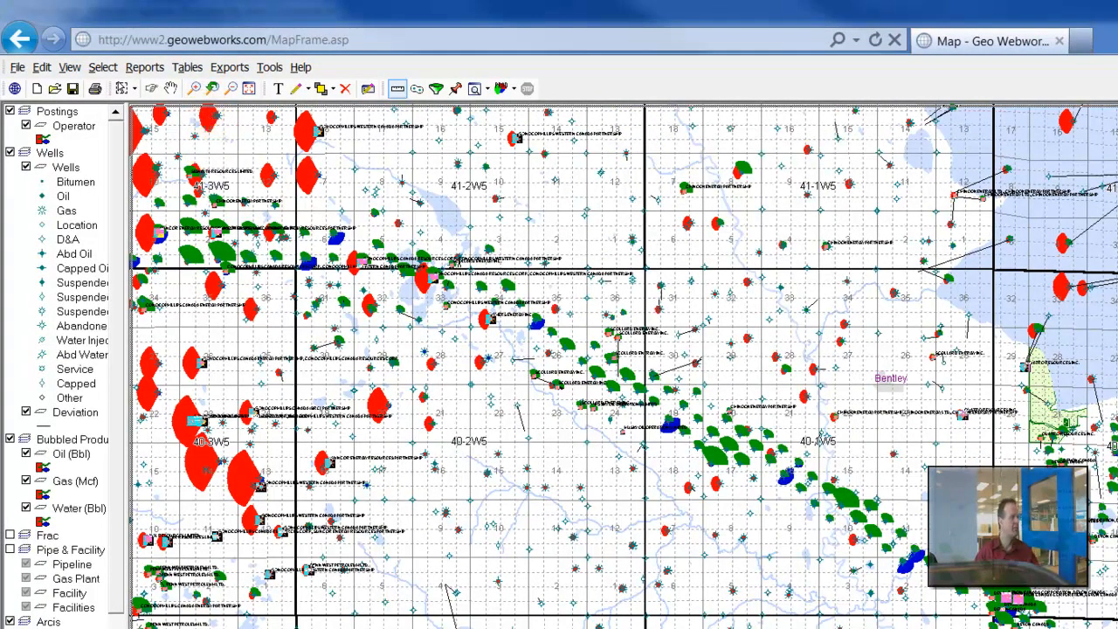
- Delete all the user map layers from Operator through Pumping Wells, including the oil, gas and water bubble layers
{"action": "scroll", "coordinate": [122, 570], "scroll_direction": "down", "scroll_amount": 5}
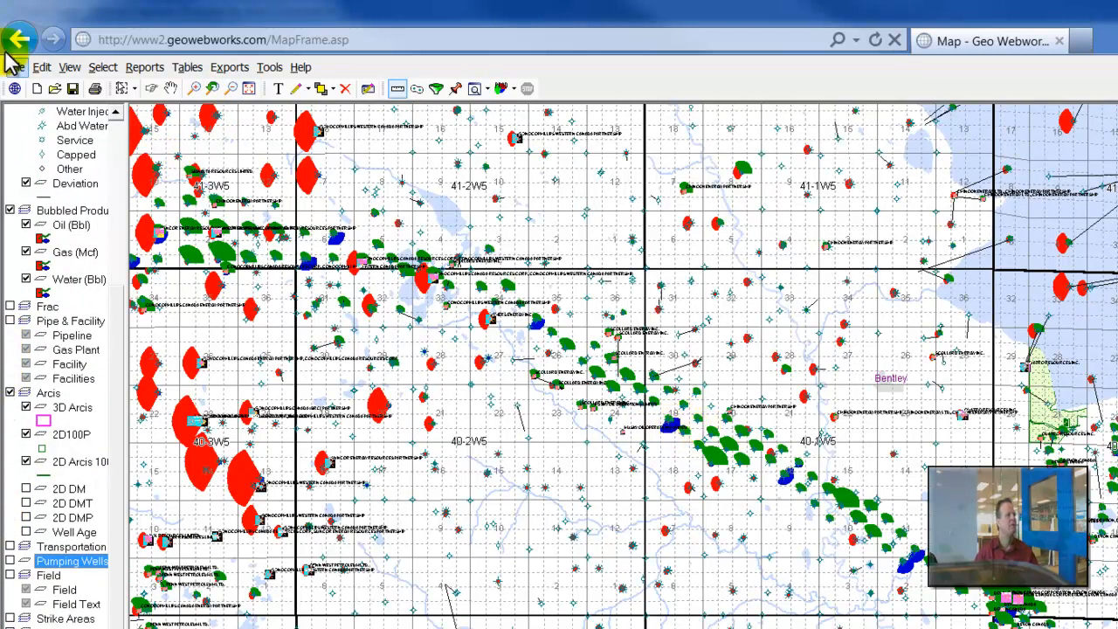
{"action": "left_click", "coordinate": [41, 67]}
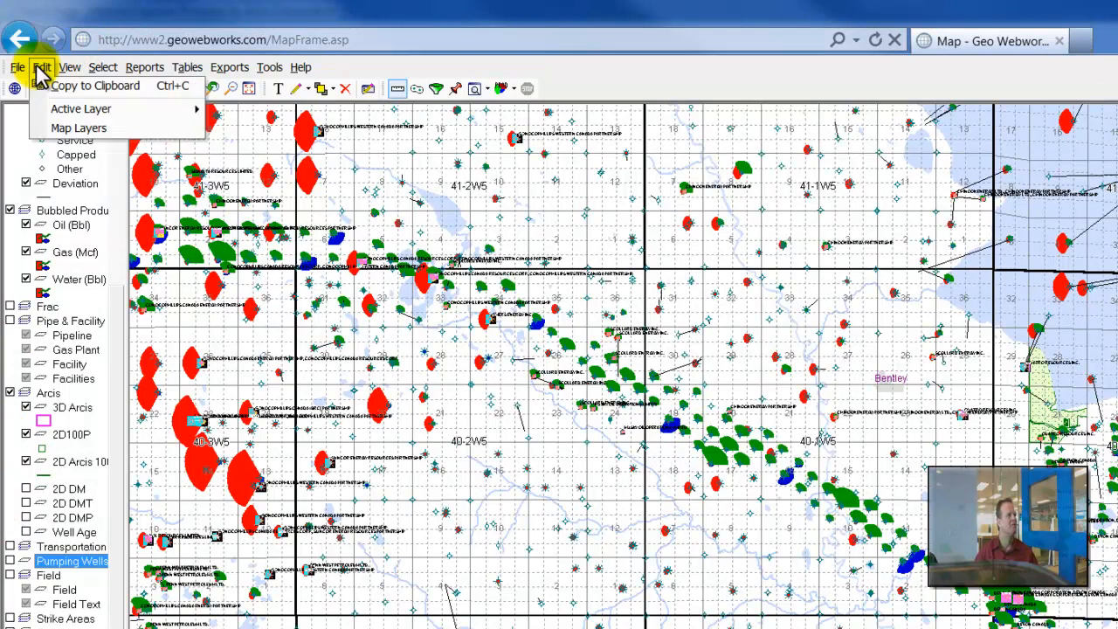
{"action": "left_click", "coordinate": [70, 131]}
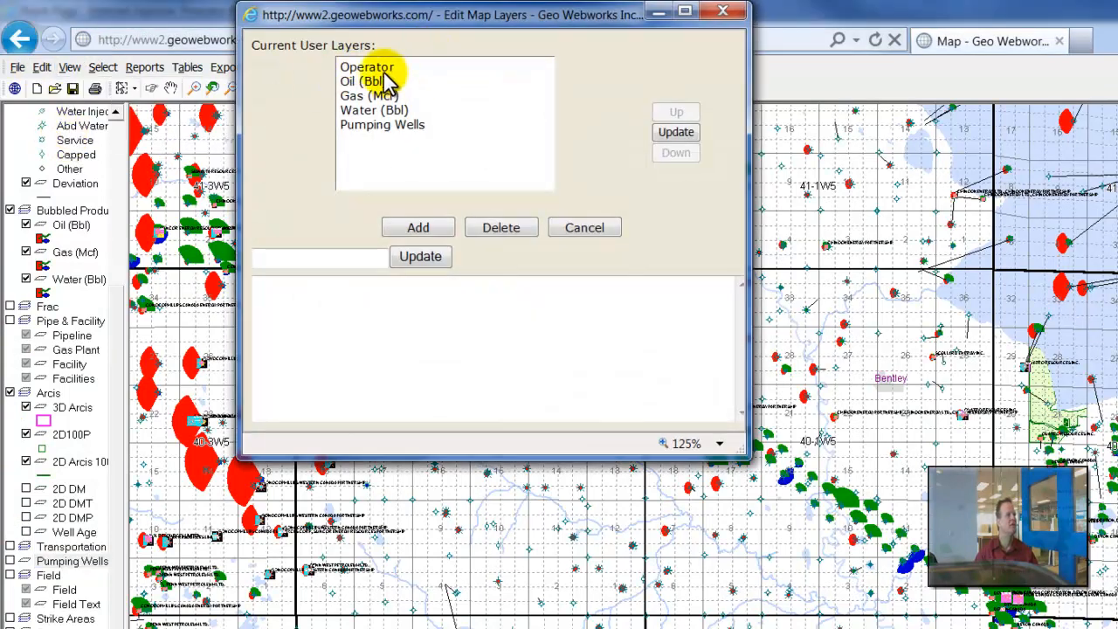
{"action": "left_click", "coordinate": [384, 72]}
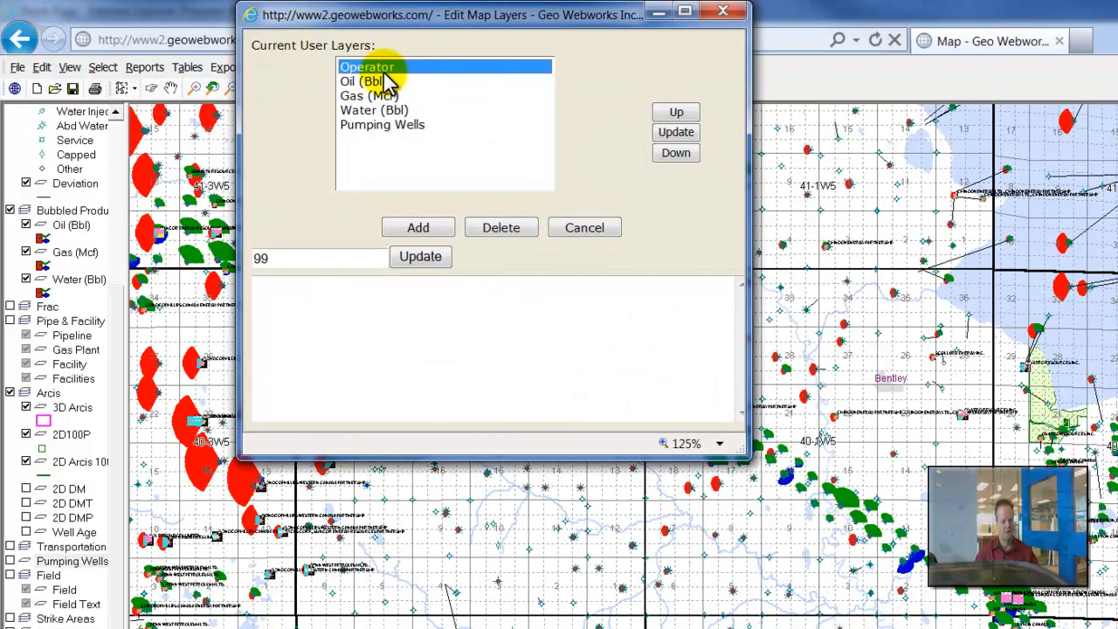
{"action": "left_click", "coordinate": [382, 127], "text": "shift"}
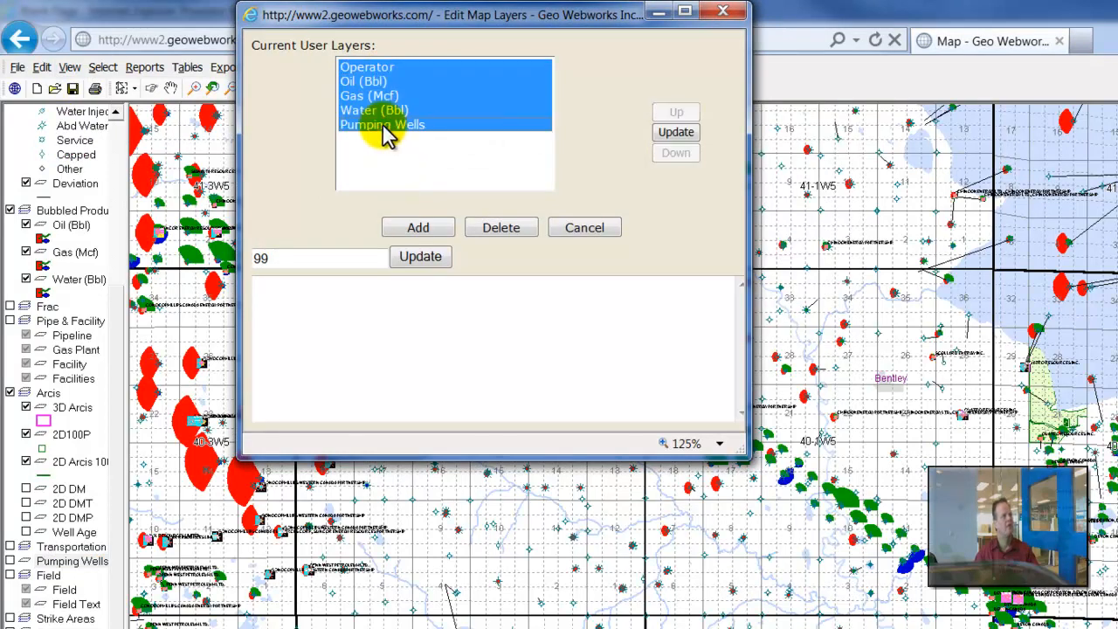
{"action": "left_click", "coordinate": [494, 230]}
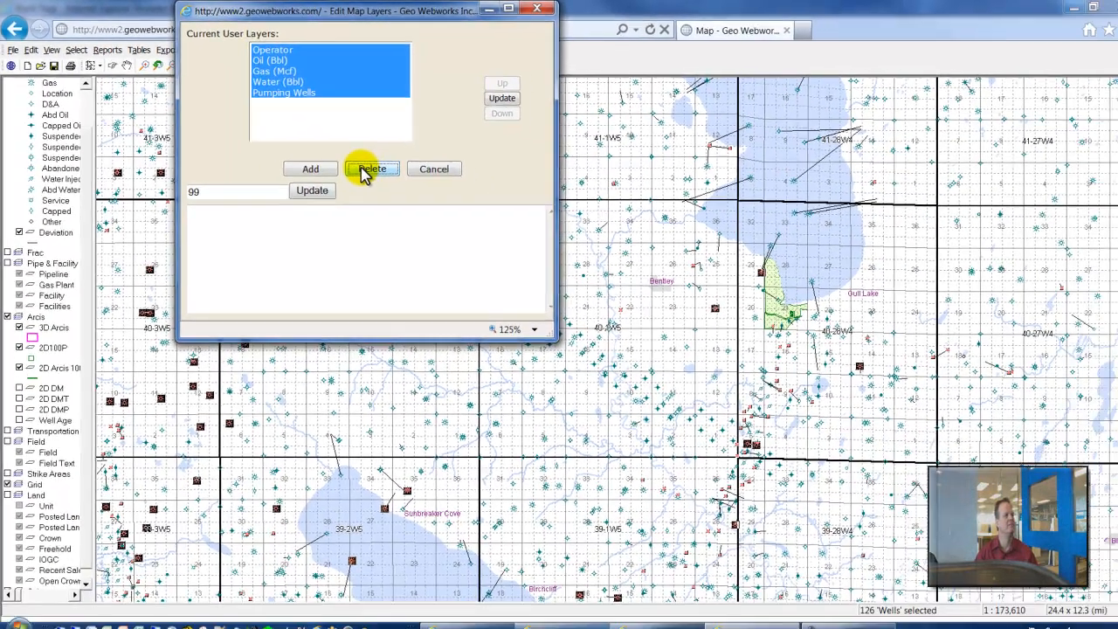